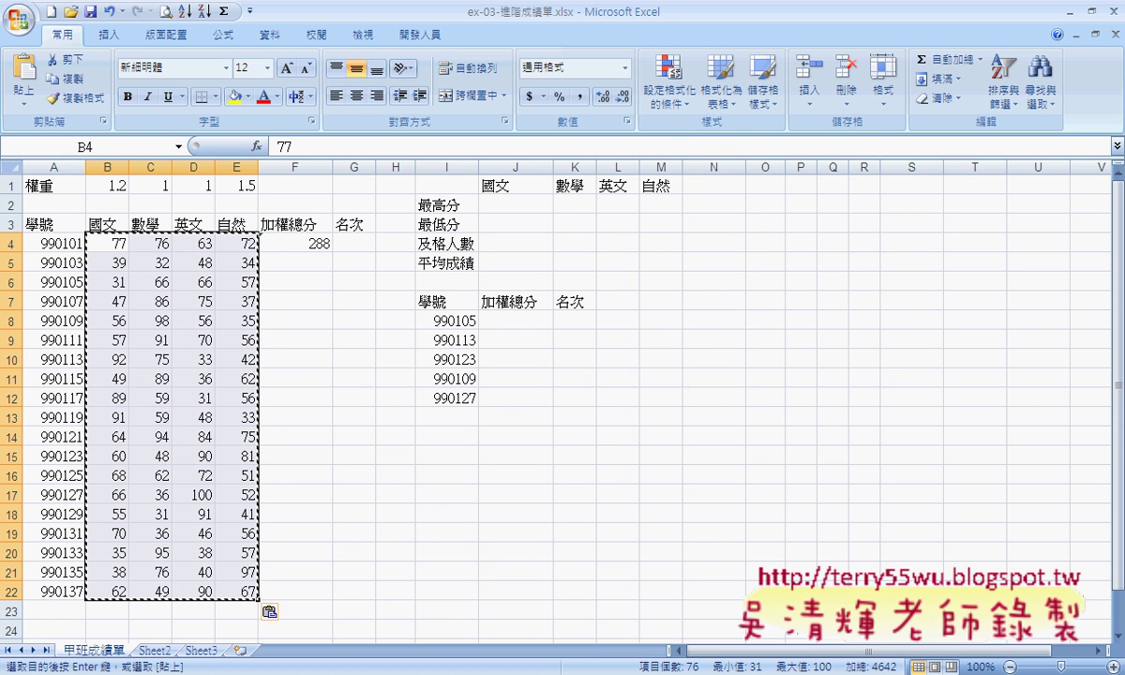
Step: Bring the 完成ex-03-進階成績單.xls workbook to the front and deselect the range
{"action": "left_click", "coordinate": [713, 664]}
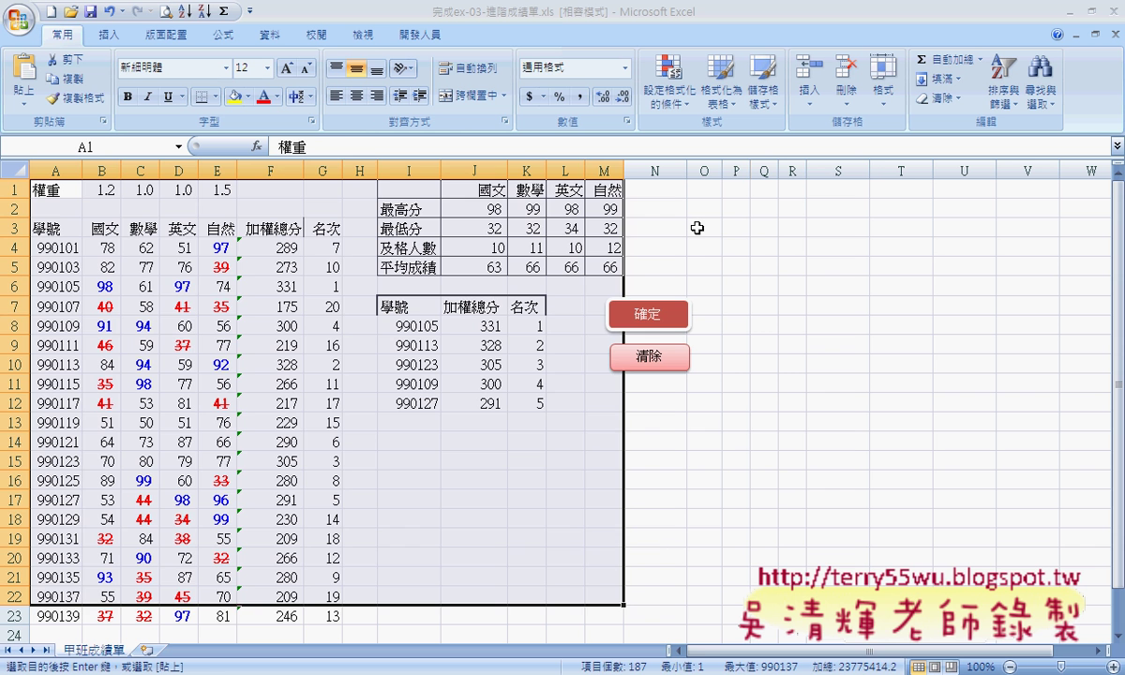
{"action": "left_click", "coordinate": [736, 246]}
Step: Open the conditional formatting rules manager for the scores in B4:E23
{"action": "left_click_drag", "start_coordinate": [105, 246], "coordinate": [221, 616]}
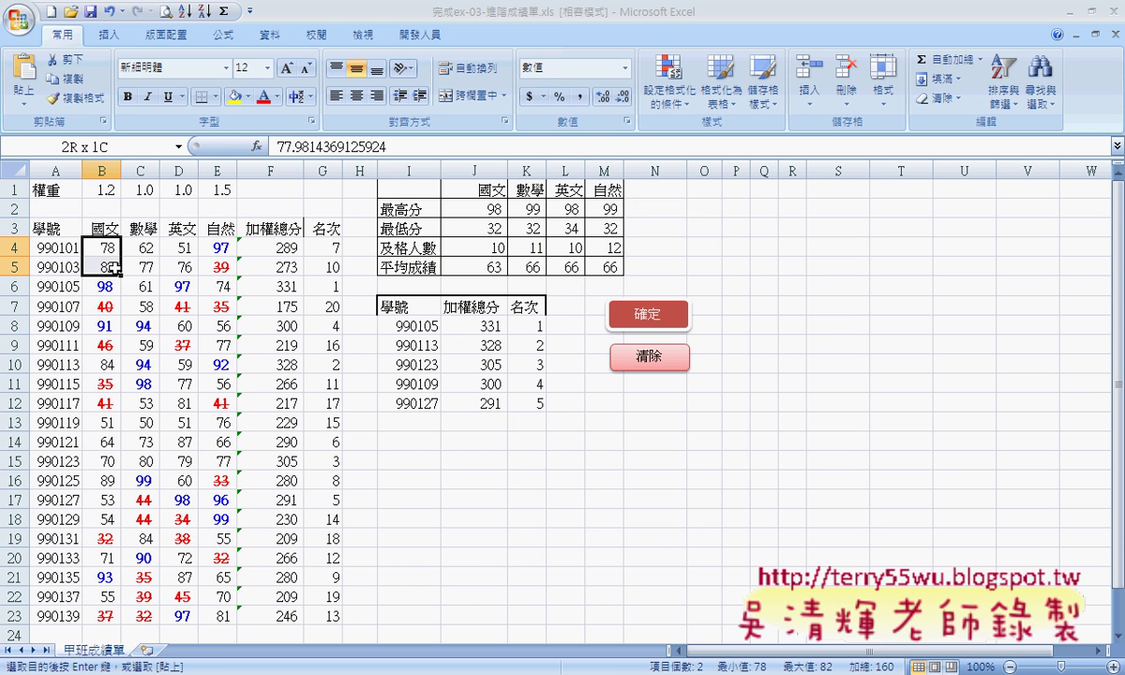
{"action": "left_click", "coordinate": [676, 99]}
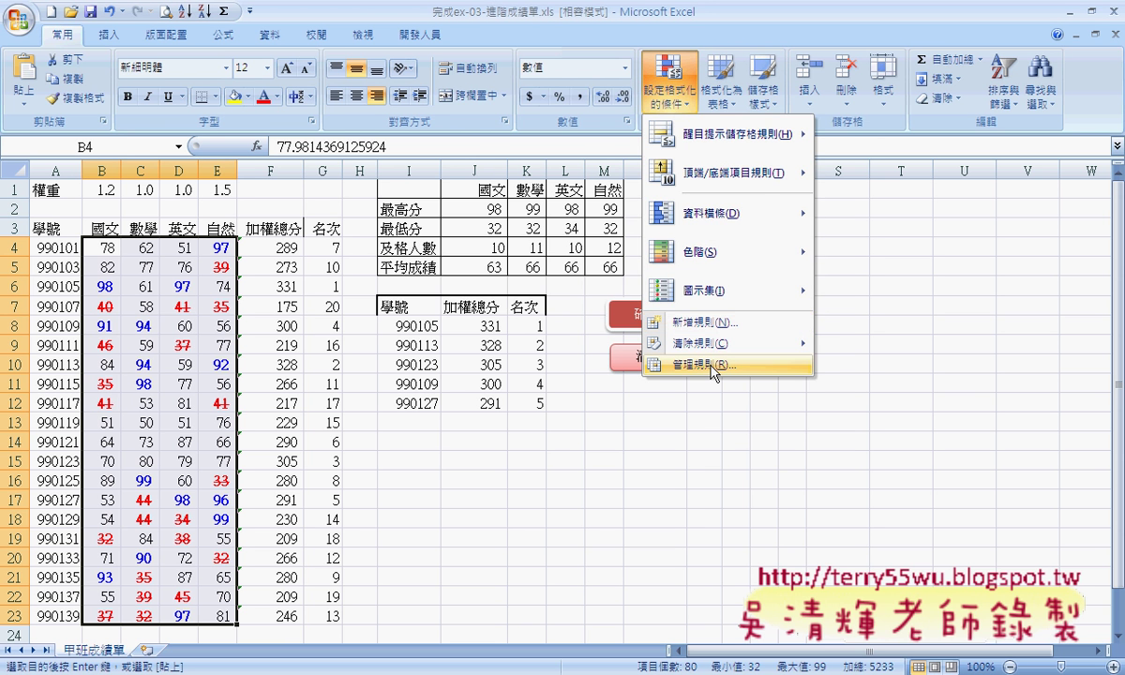
{"action": "left_click", "coordinate": [713, 366]}
Step: Recheck the ≥90 rule, keeping 大於或等於 90, then select the <50 rule
{"action": "left_click", "coordinate": [328, 188]}
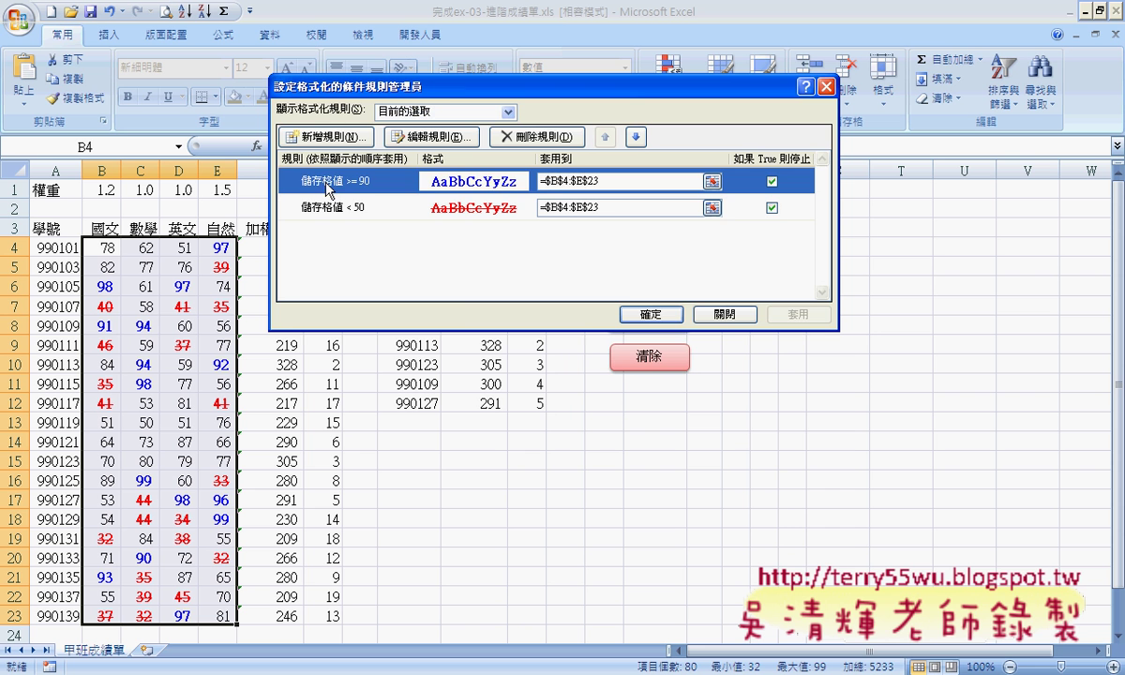
{"action": "left_click", "coordinate": [447, 138]}
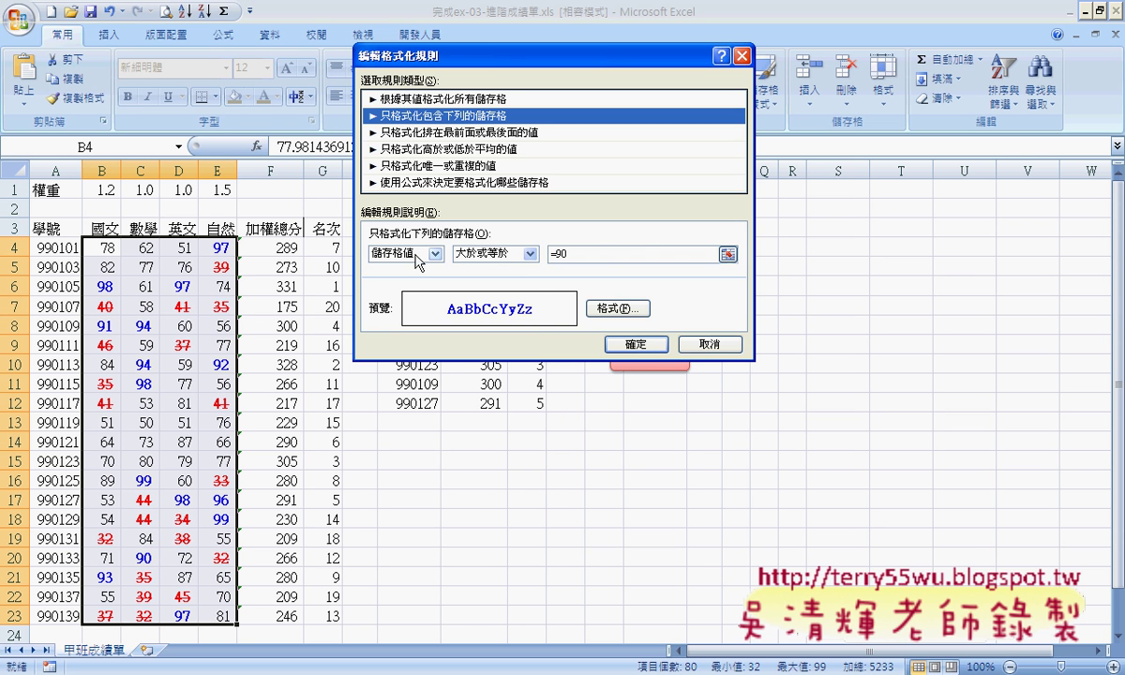
{"action": "left_click", "coordinate": [498, 256]}
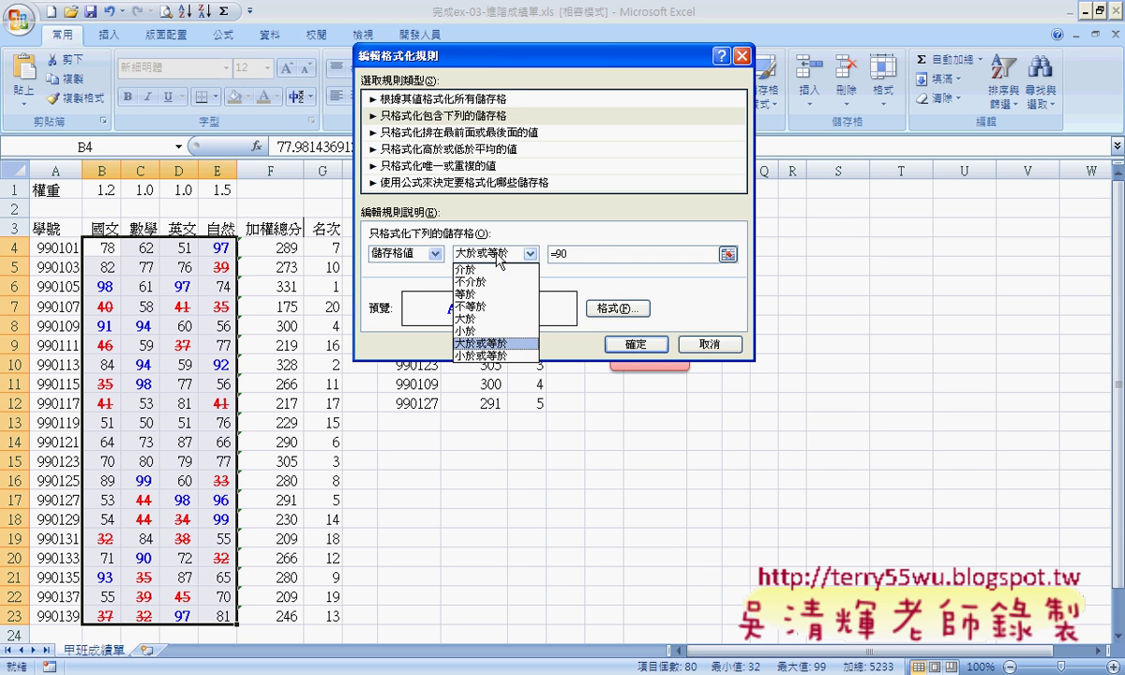
{"action": "left_click", "coordinate": [495, 343]}
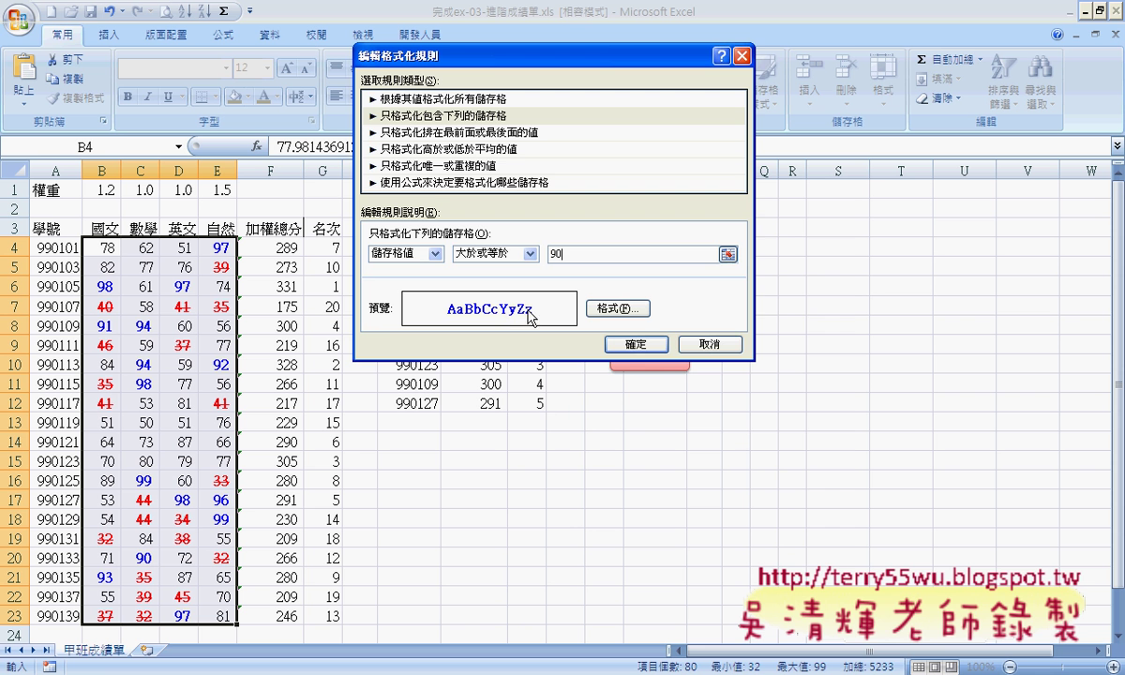
{"action": "left_click", "coordinate": [642, 346]}
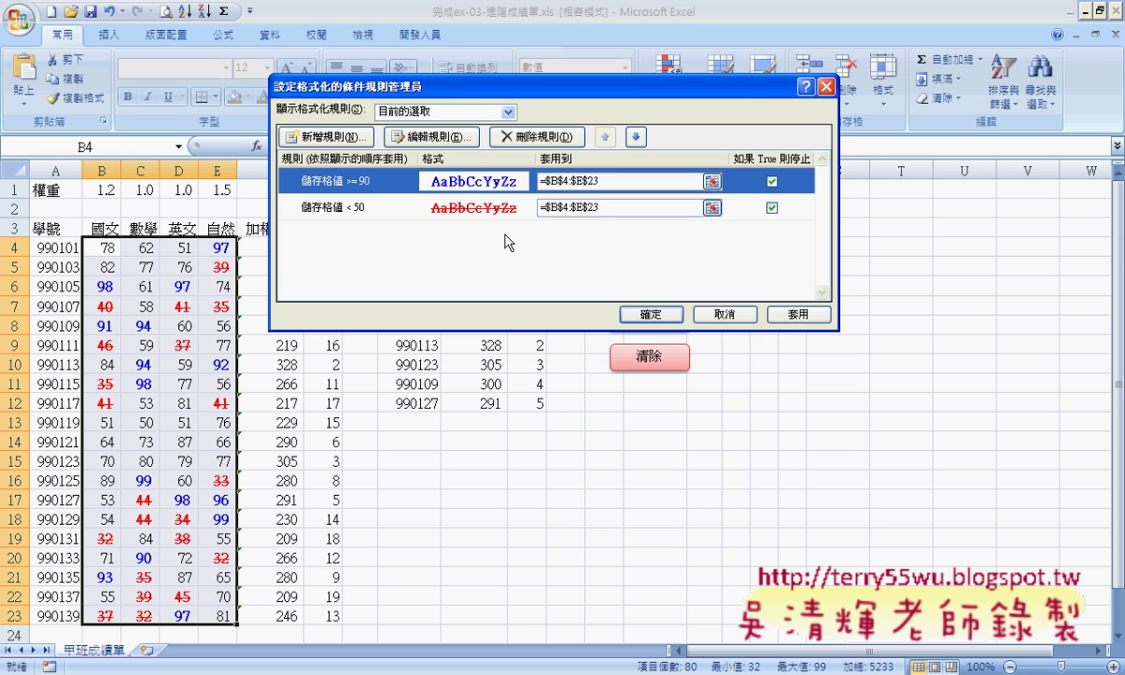
{"action": "left_click", "coordinate": [364, 207]}
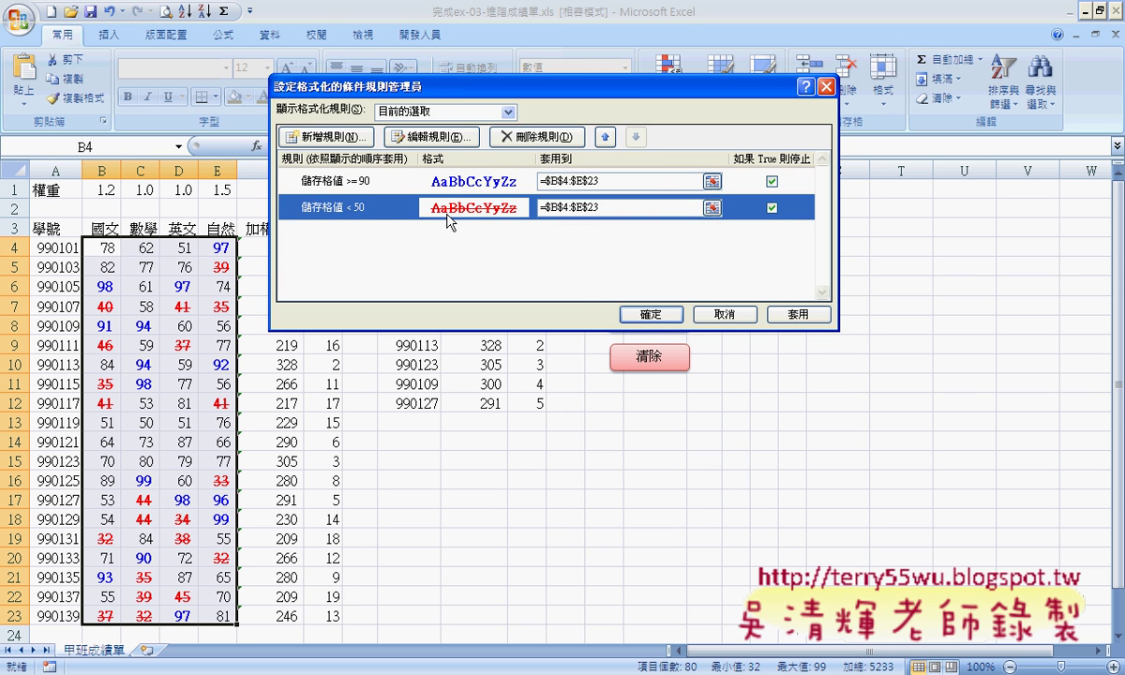
Step: Inspect the <50 rule's threshold 50 and red bold strikethrough format, then close all rule dialogs
{"action": "left_click", "coordinate": [440, 138]}
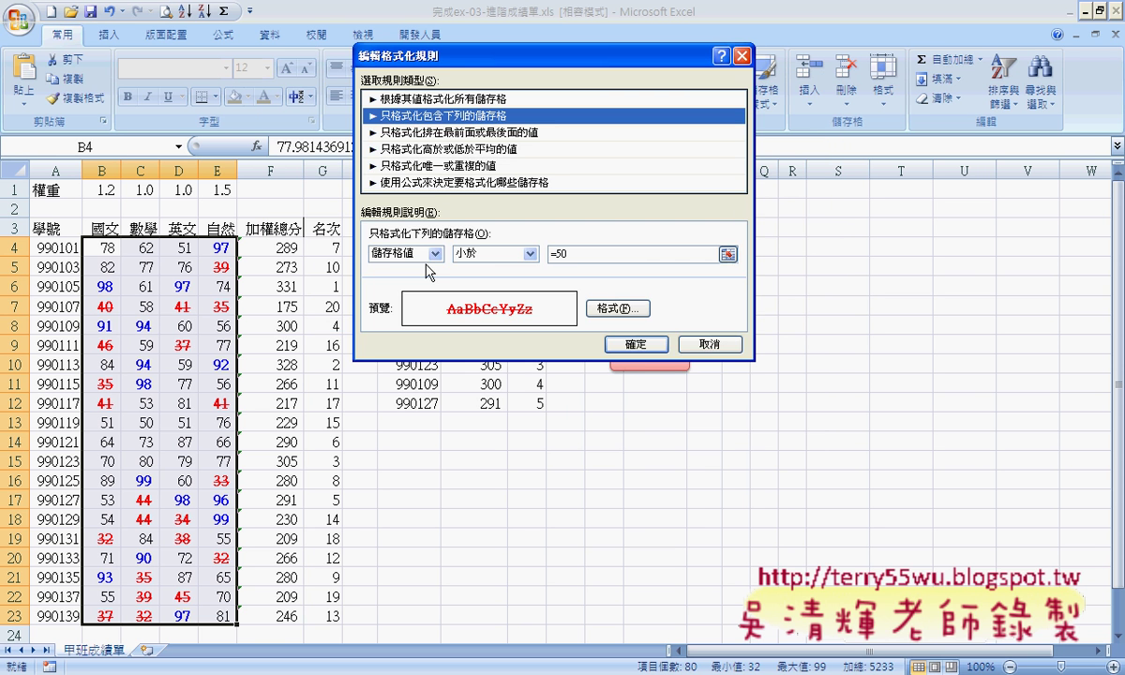
{"action": "left_click_drag", "start_coordinate": [581, 255], "coordinate": [555, 252]}
{"action": "type", "text": "5"}
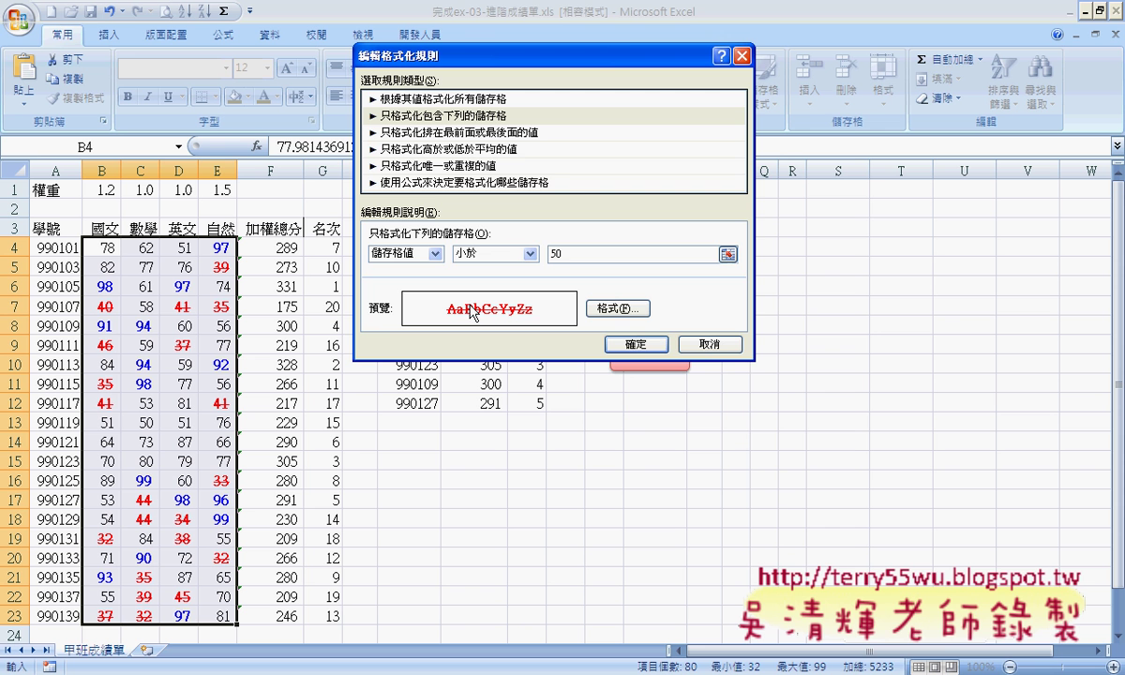
{"action": "left_click", "coordinate": [609, 308]}
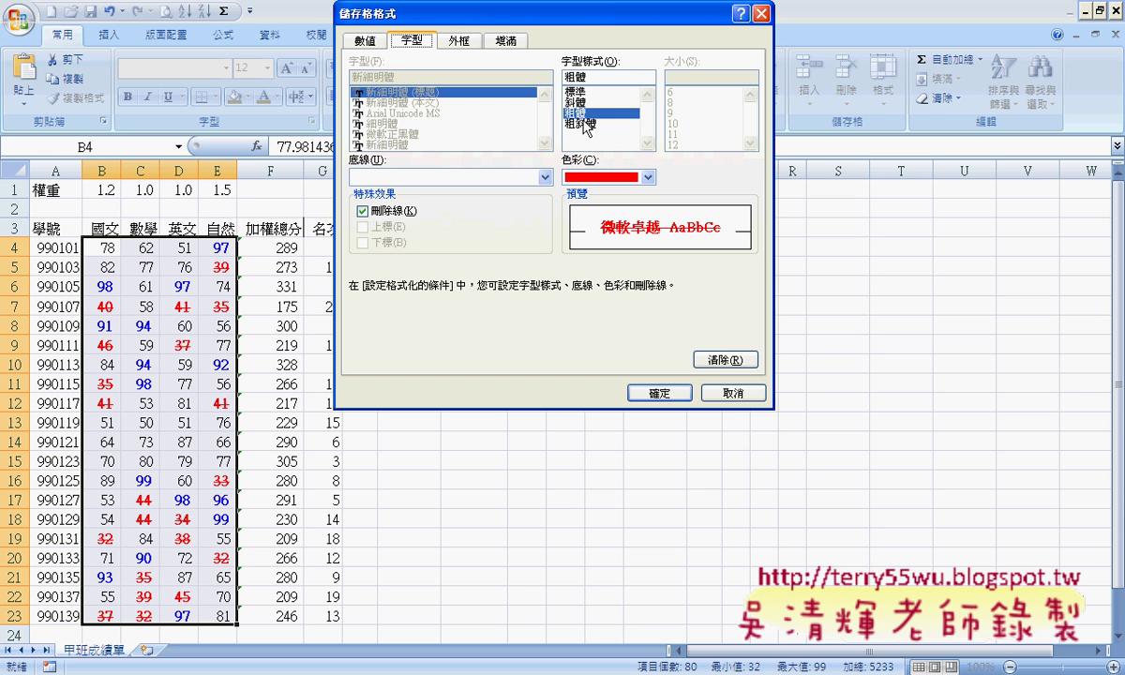
{"action": "left_click", "coordinate": [731, 393]}
{"action": "left_click", "coordinate": [719, 345]}
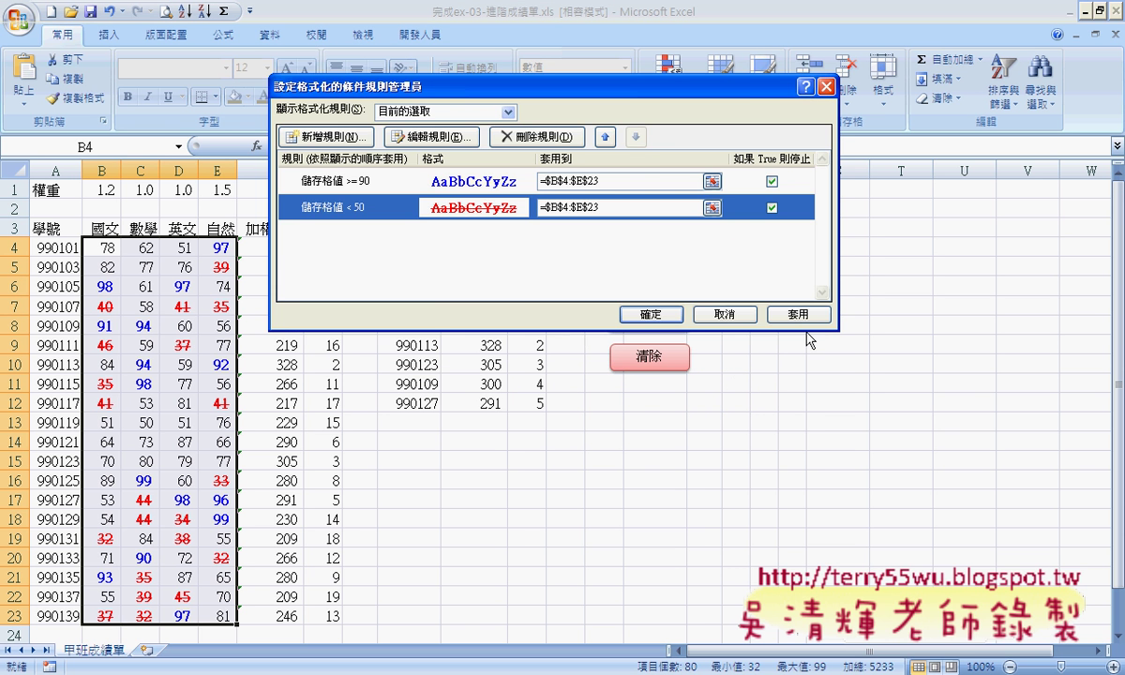
{"action": "left_click", "coordinate": [681, 300]}
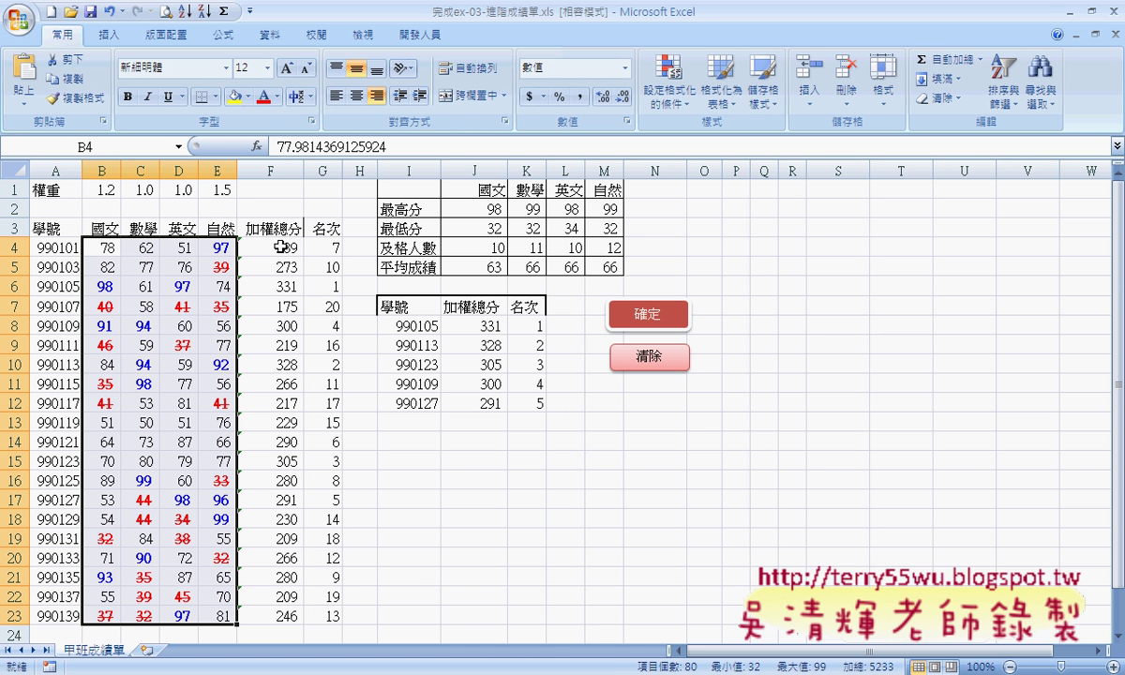
Step: Delete the weighted totals in column F and the ranks in column G
{"action": "left_click_drag", "start_coordinate": [280, 245], "coordinate": [295, 604]}
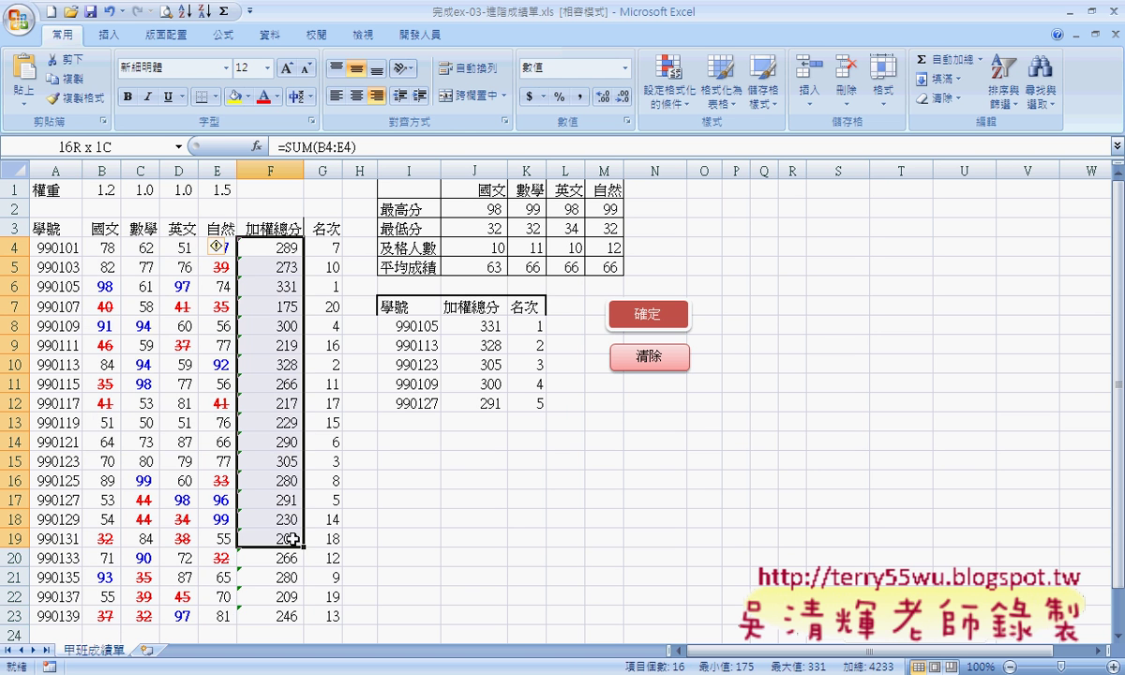
{"action": "key", "text": "Delete"}
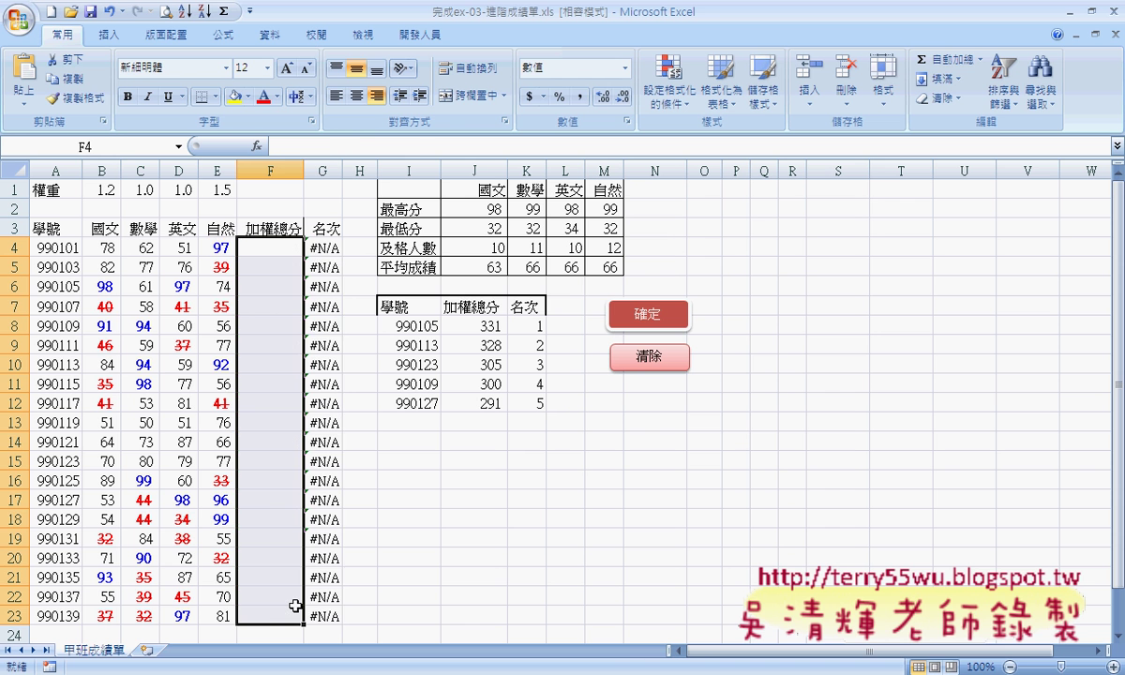
{"action": "left_click_drag", "start_coordinate": [314, 248], "coordinate": [319, 611]}
{"action": "key", "text": "Delete"}
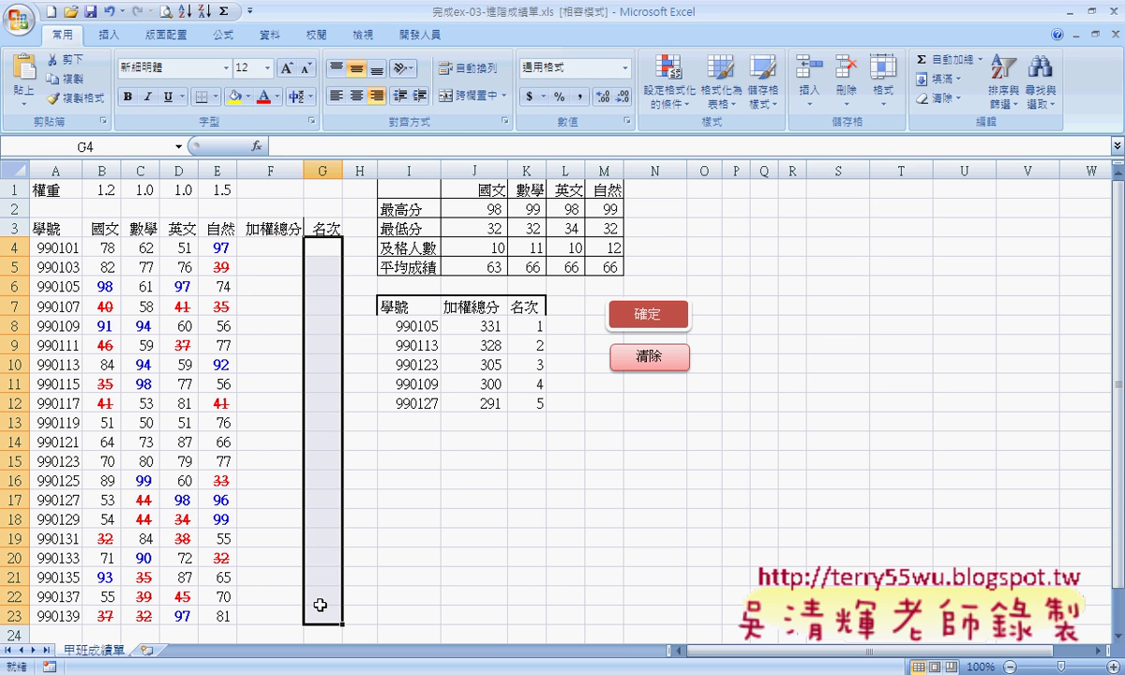
Step: Check the first student's scores against the row-1 weights 1.2, 1.0, 1.0 and 1.5
{"action": "left_click_drag", "start_coordinate": [98, 248], "coordinate": [214, 249]}
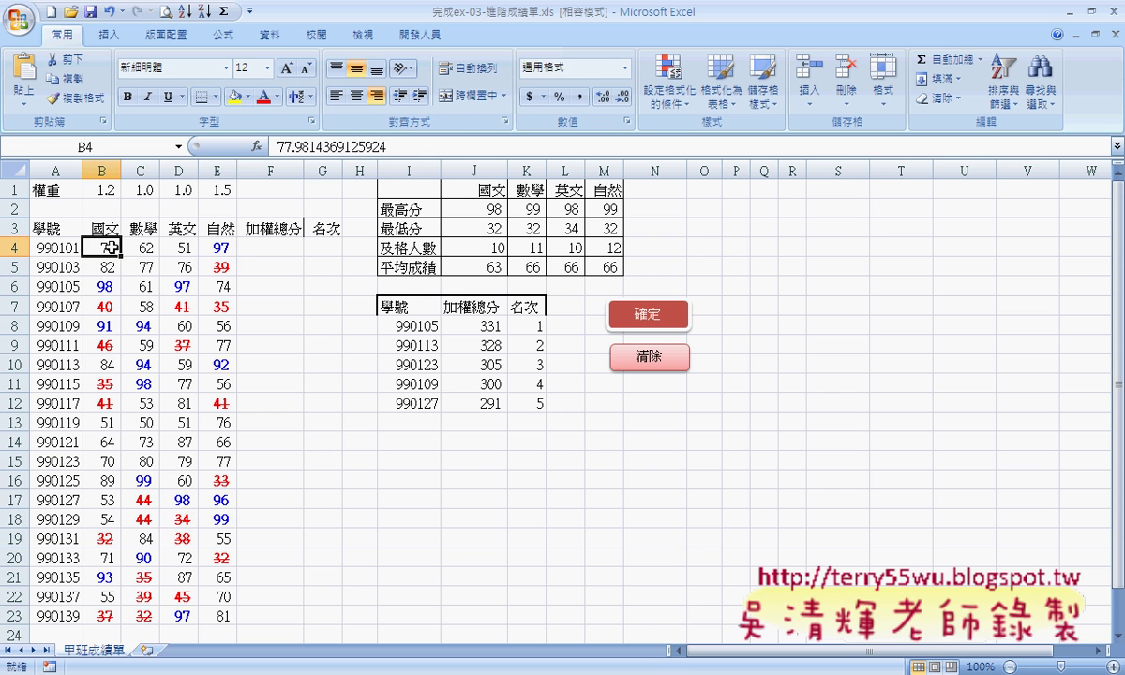
{"action": "left_click_drag", "start_coordinate": [108, 190], "coordinate": [216, 190]}
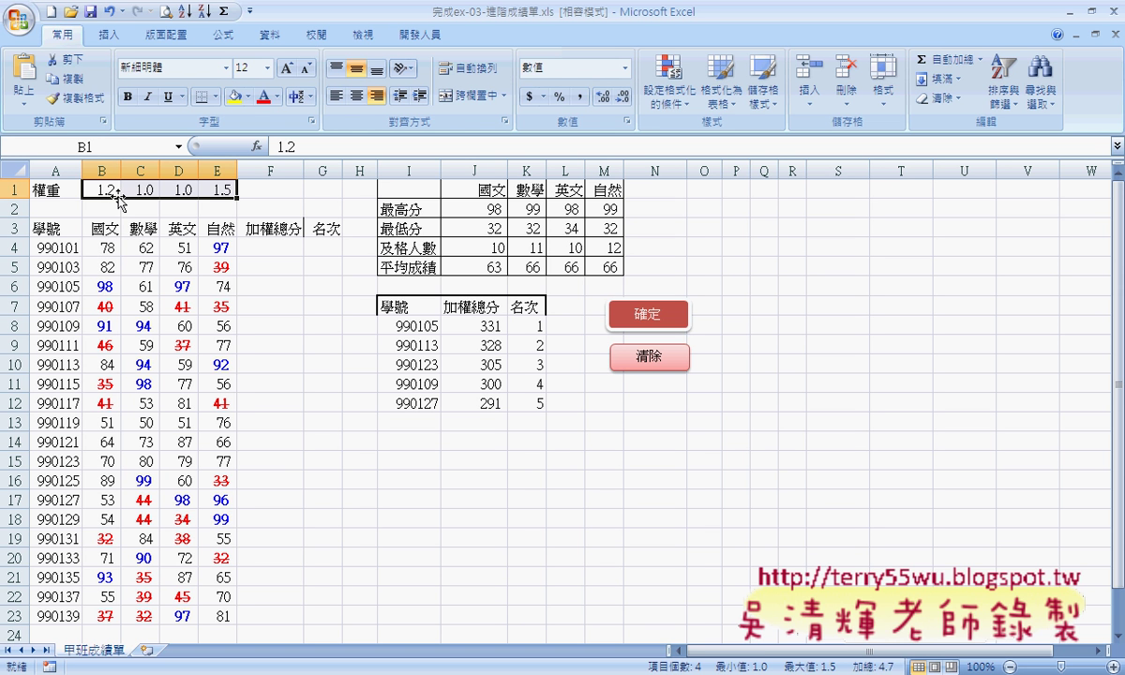
{"action": "left_click", "coordinate": [277, 246]}
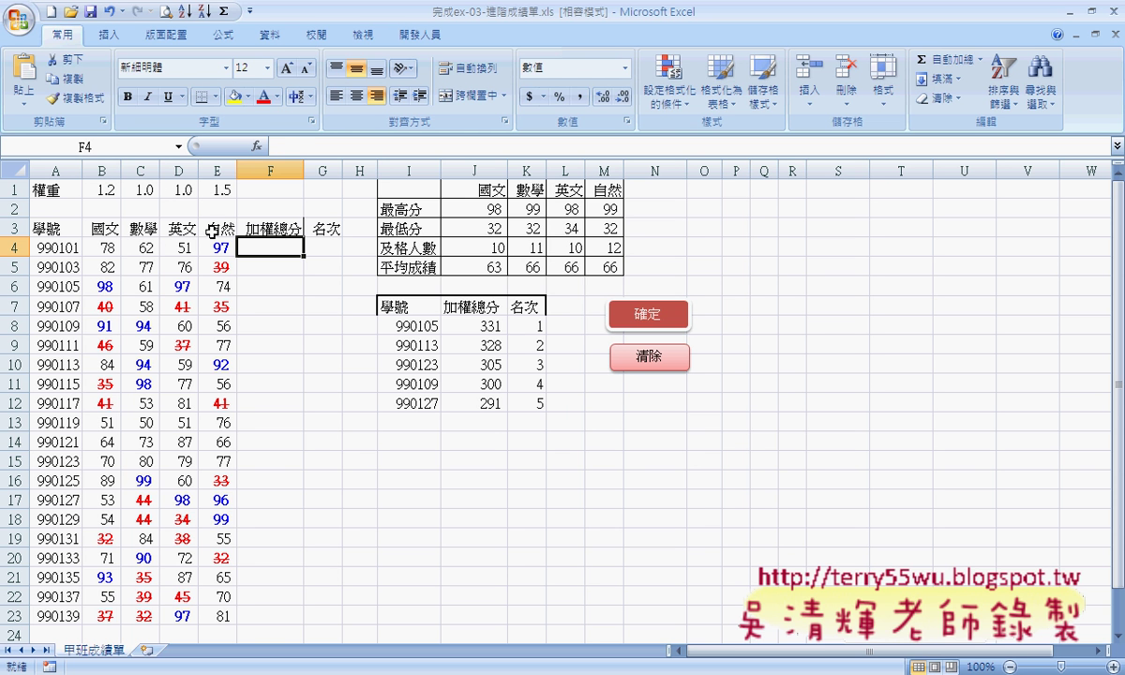
Step: Start a SUMPRODUCT formula in F4 from the function list
{"action": "type", "text": "="}
{"action": "left_click", "coordinate": [258, 147]}
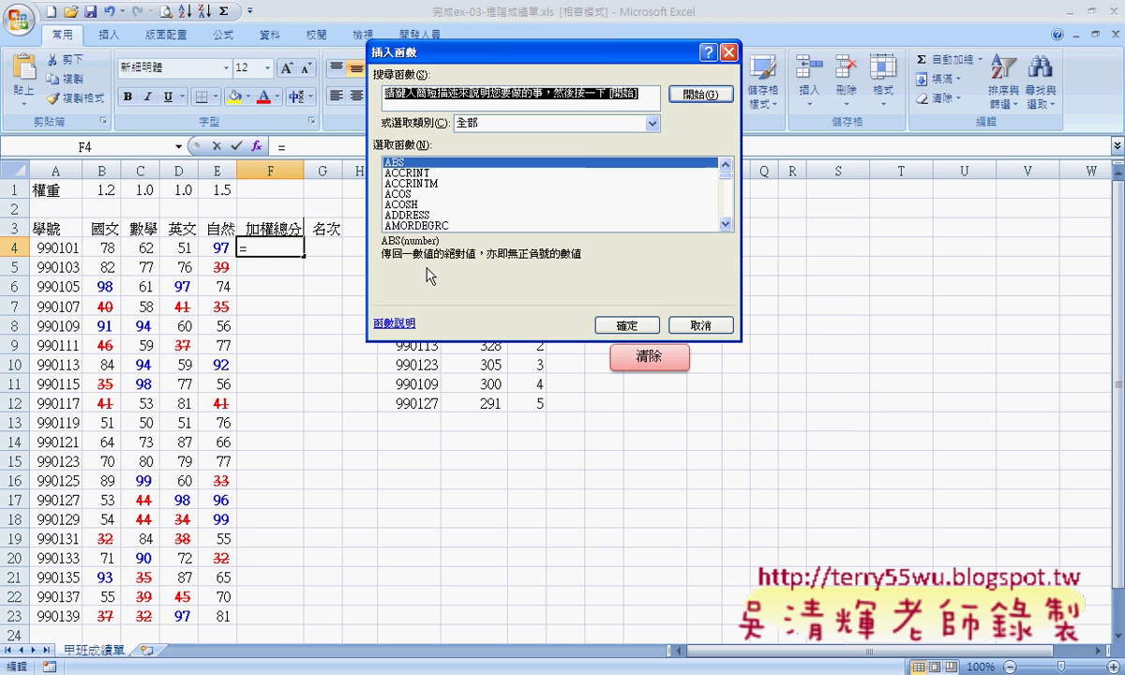
{"action": "left_click", "coordinate": [618, 194]}
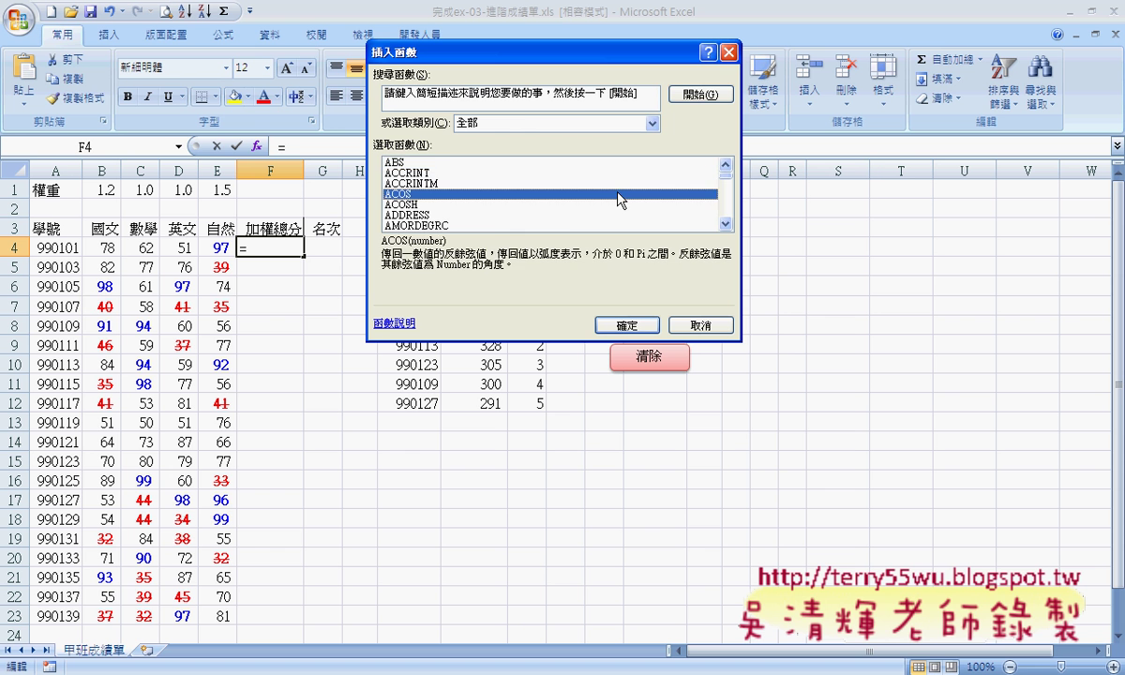
{"action": "key", "text": "s"}
{"action": "key", "text": "u"}
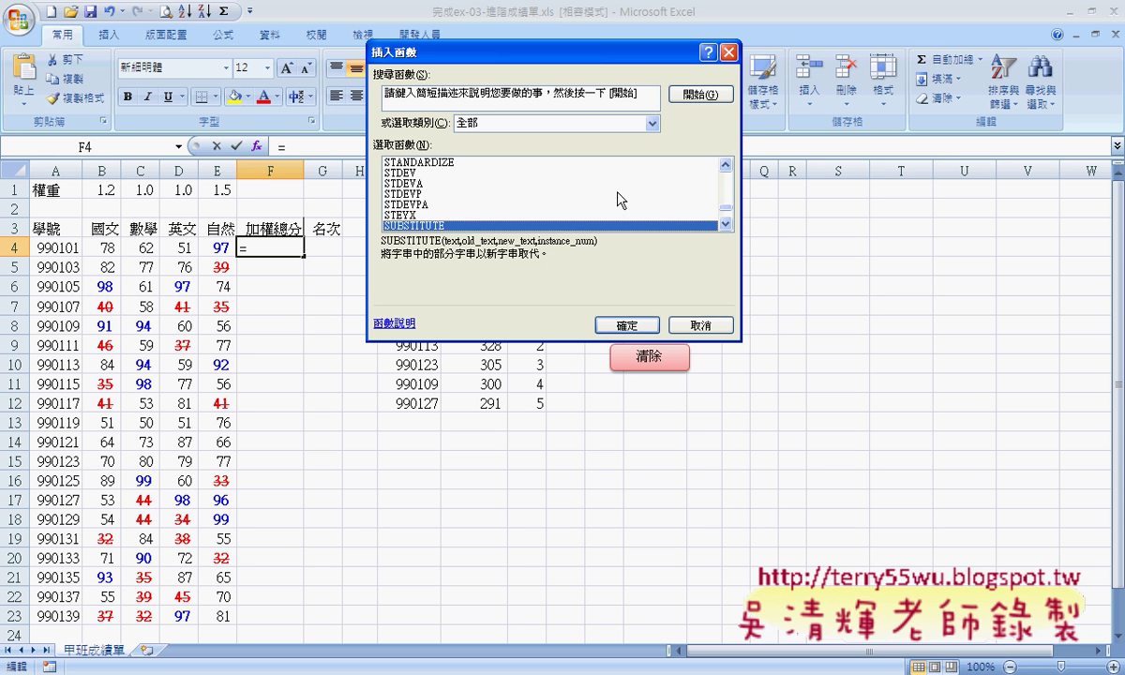
{"action": "key", "text": "Down"}
{"action": "key", "text": "Down"}
{"action": "key", "text": "Down"}
{"action": "key", "text": "Down"}
{"action": "key", "text": "Down"}
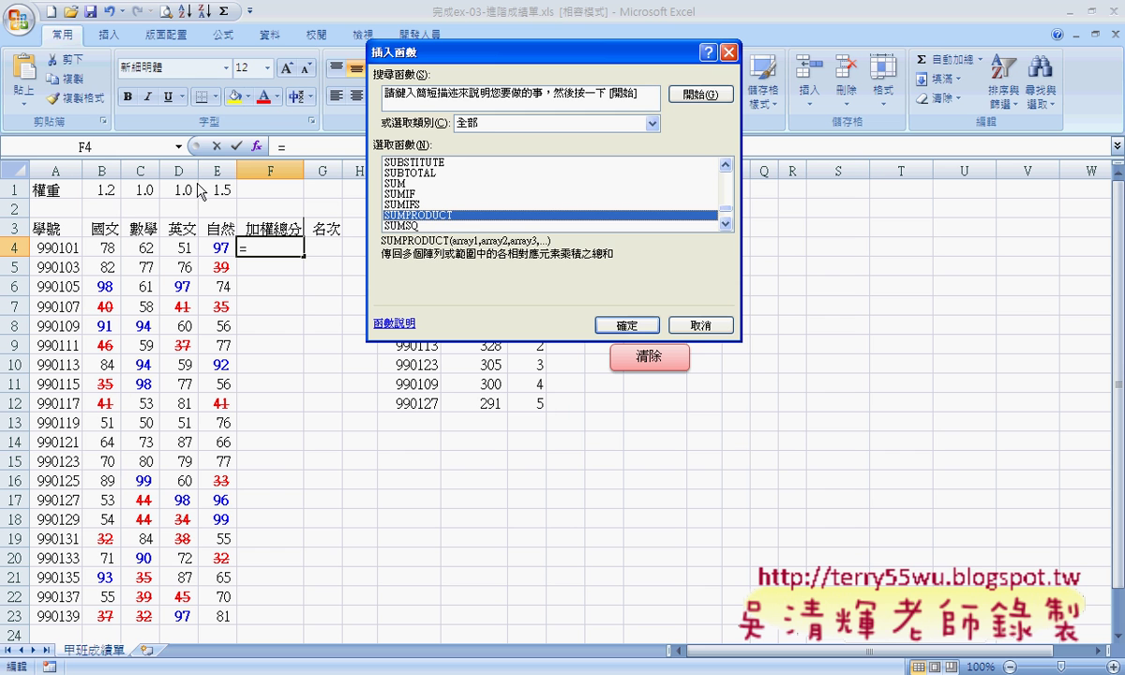
{"action": "left_click", "coordinate": [627, 326]}
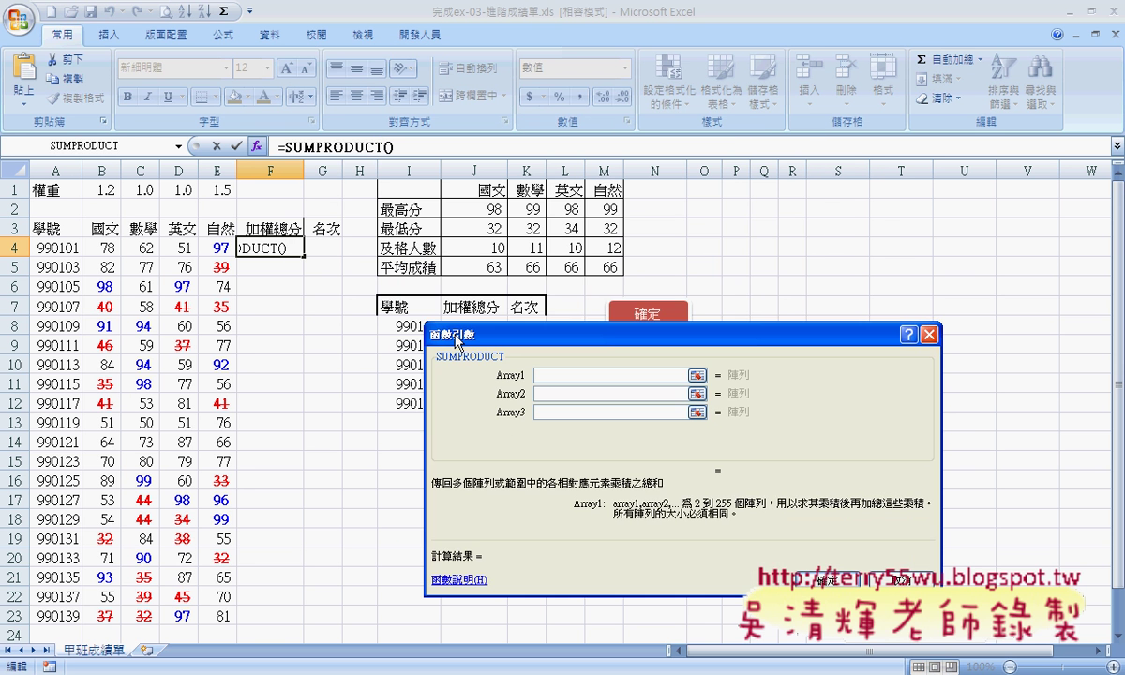
Step: Build =SUMPRODUCT($B$1:$E$1,B4:E4) in F4 and fill it down to F23
{"action": "mouse_move", "coordinate": [94, 179]}
{"action": "left_mouse_down"}
{"action": "mouse_move", "coordinate": [229, 186]}
{"action": "mouse_move", "coordinate": [244, 208]}
{"action": "left_mouse_up"}
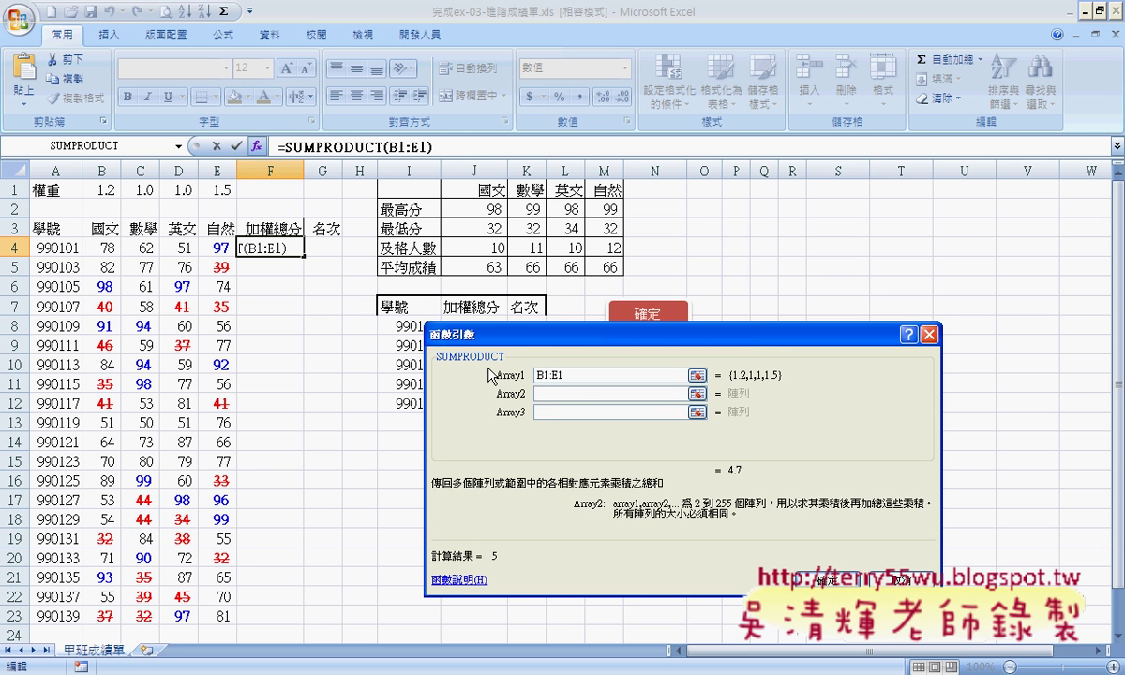
{"action": "left_click", "coordinate": [562, 393]}
{"action": "left_click_drag", "start_coordinate": [103, 247], "coordinate": [218, 248]}
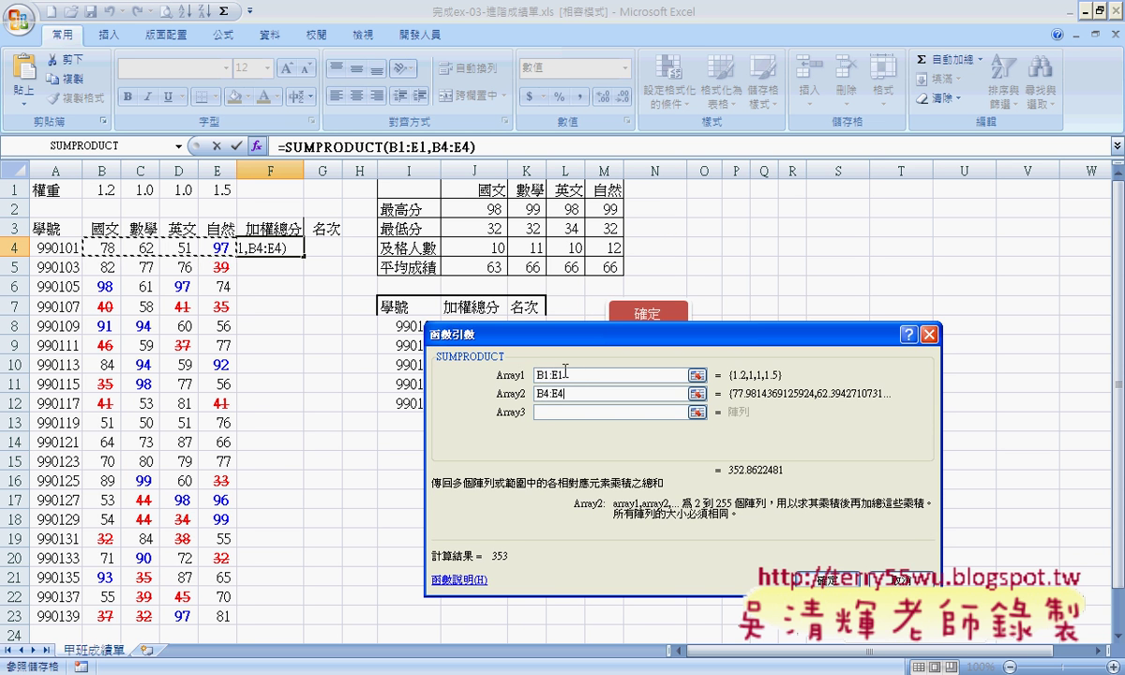
{"action": "key", "text": "shift+Tab"}
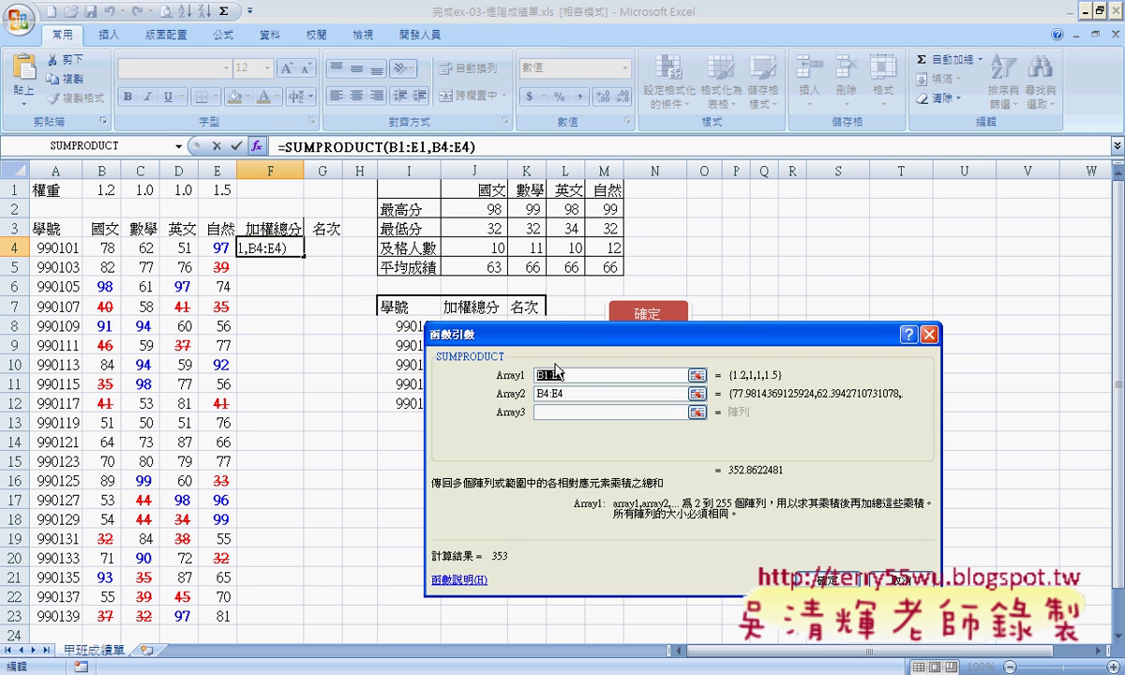
{"action": "key", "text": "F4"}
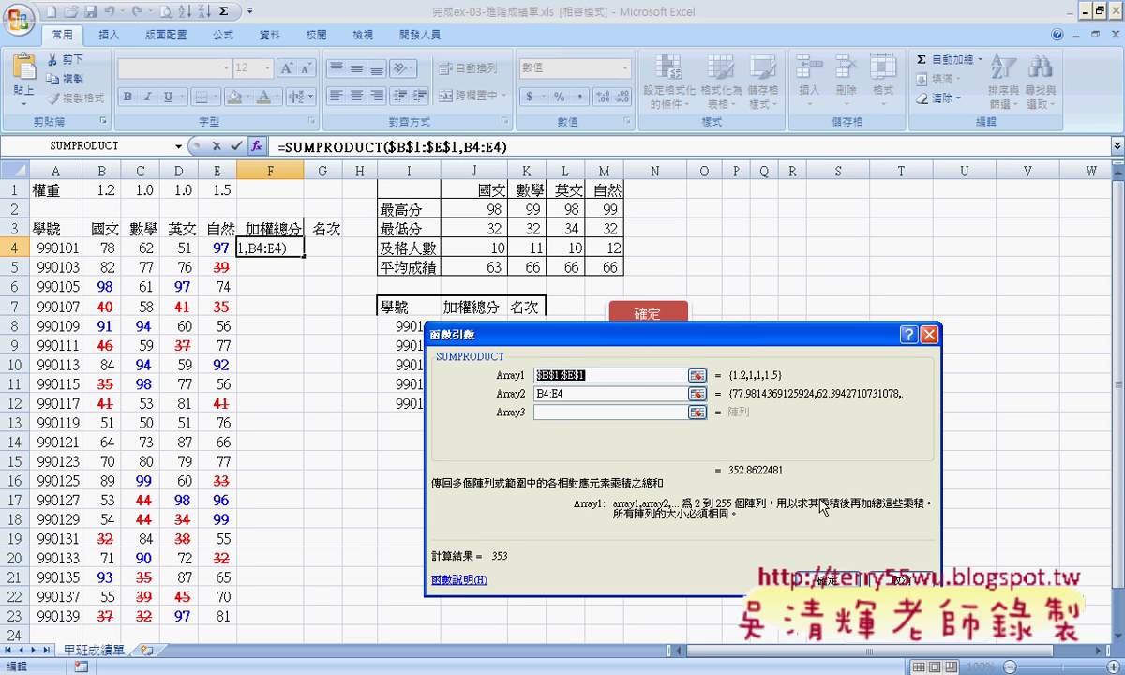
{"action": "key", "text": "Return"}
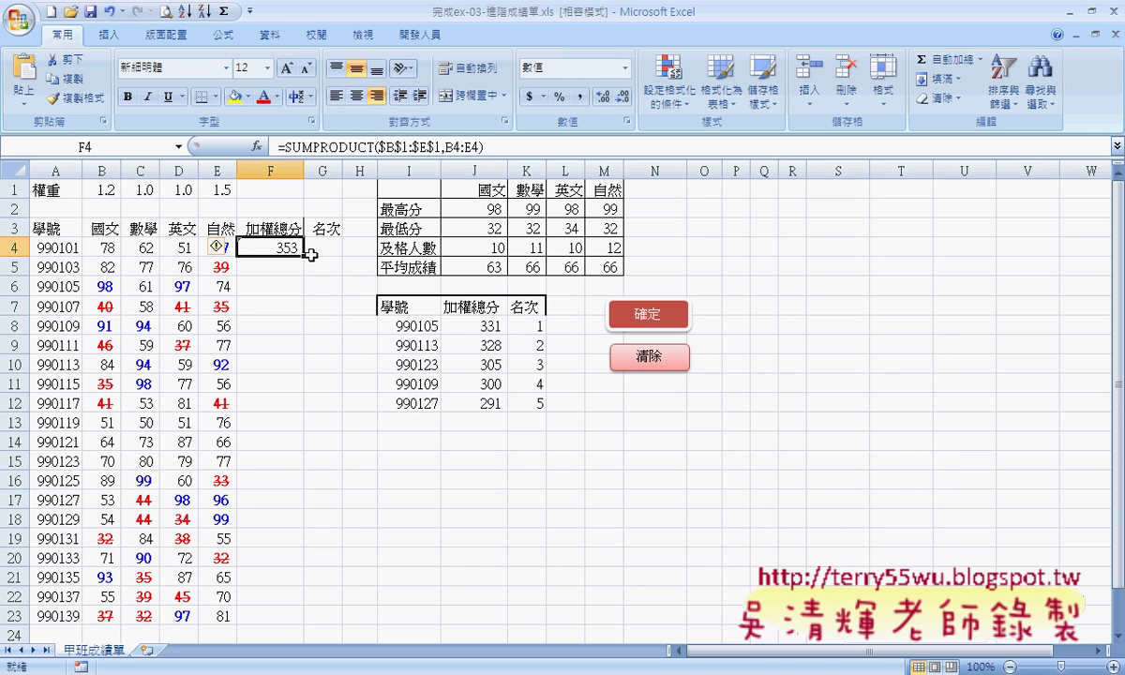
{"action": "left_click_drag", "start_coordinate": [302, 256], "coordinate": [302, 617]}
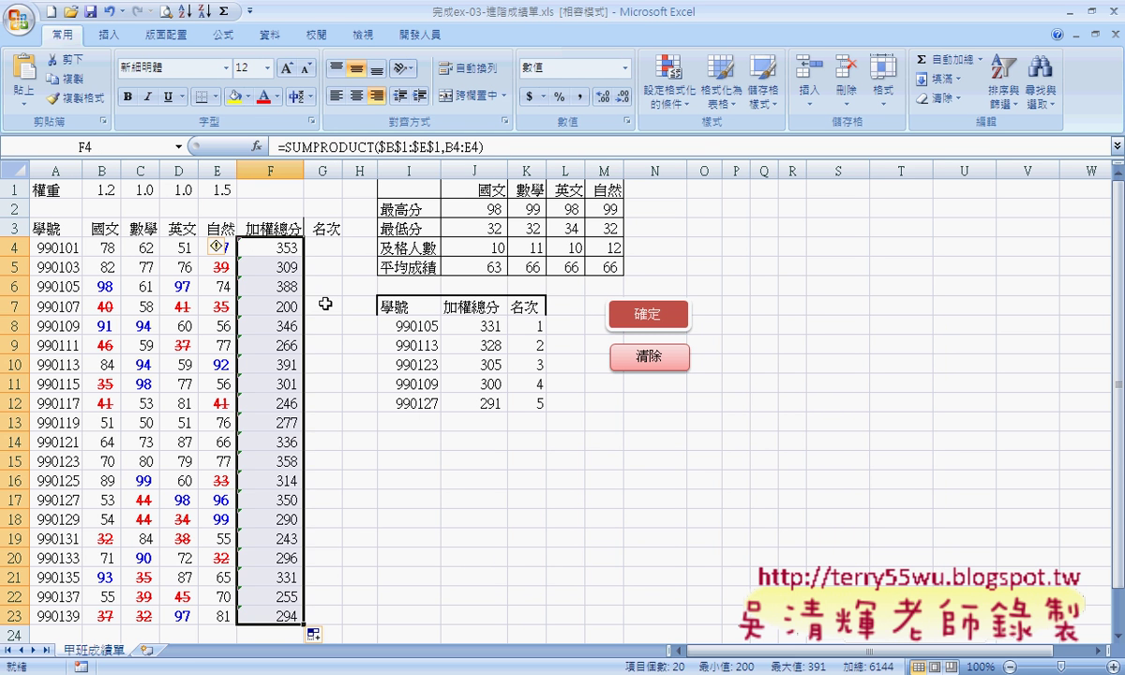
{"action": "left_click", "coordinate": [333, 251]}
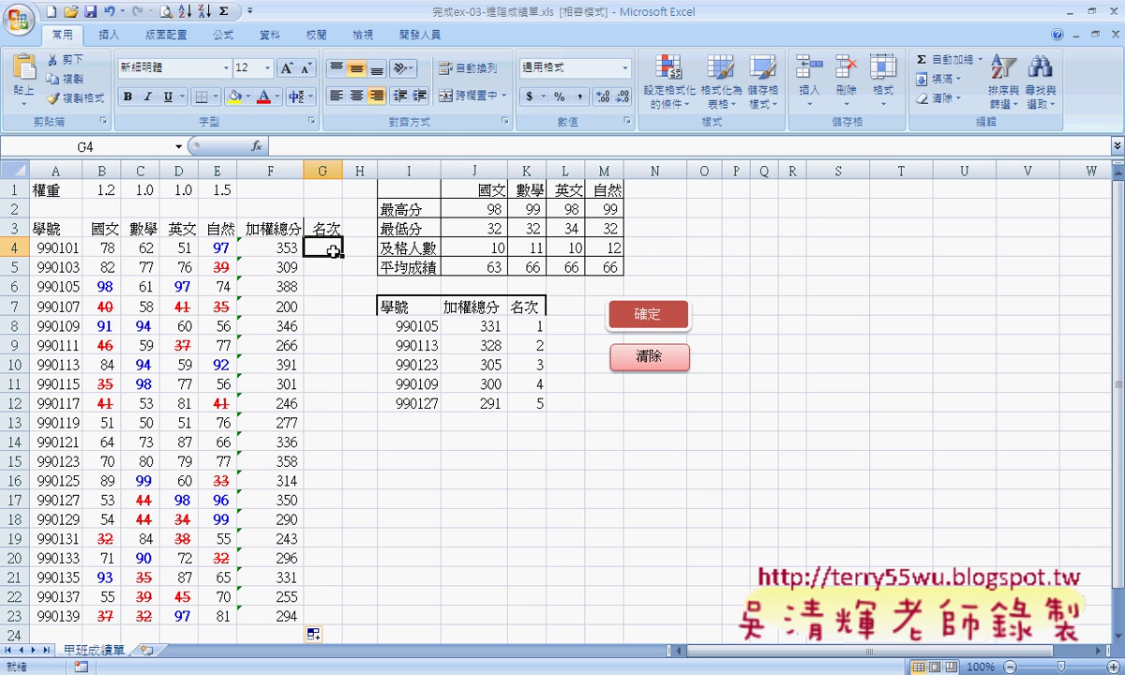
Step: Insert the RANK function into G4 from the function list
{"action": "left_click", "coordinate": [256, 147]}
{"action": "left_click", "coordinate": [531, 452]}
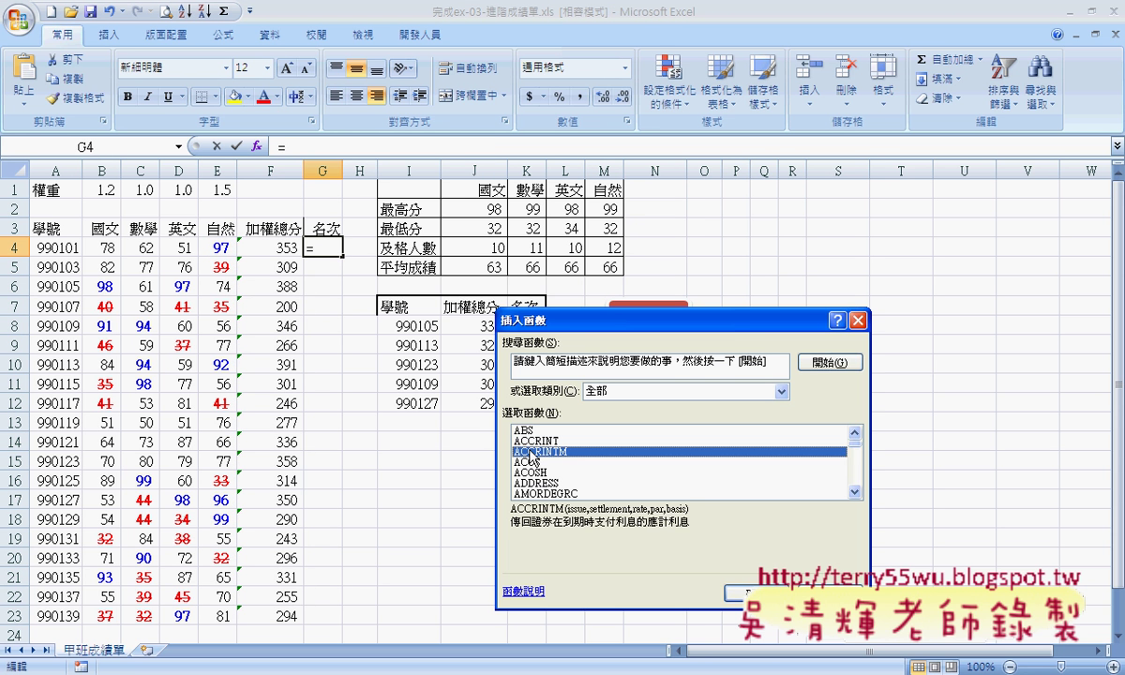
{"action": "key", "text": "r"}
{"action": "key", "text": "Down"}
{"action": "key", "text": "Down"}
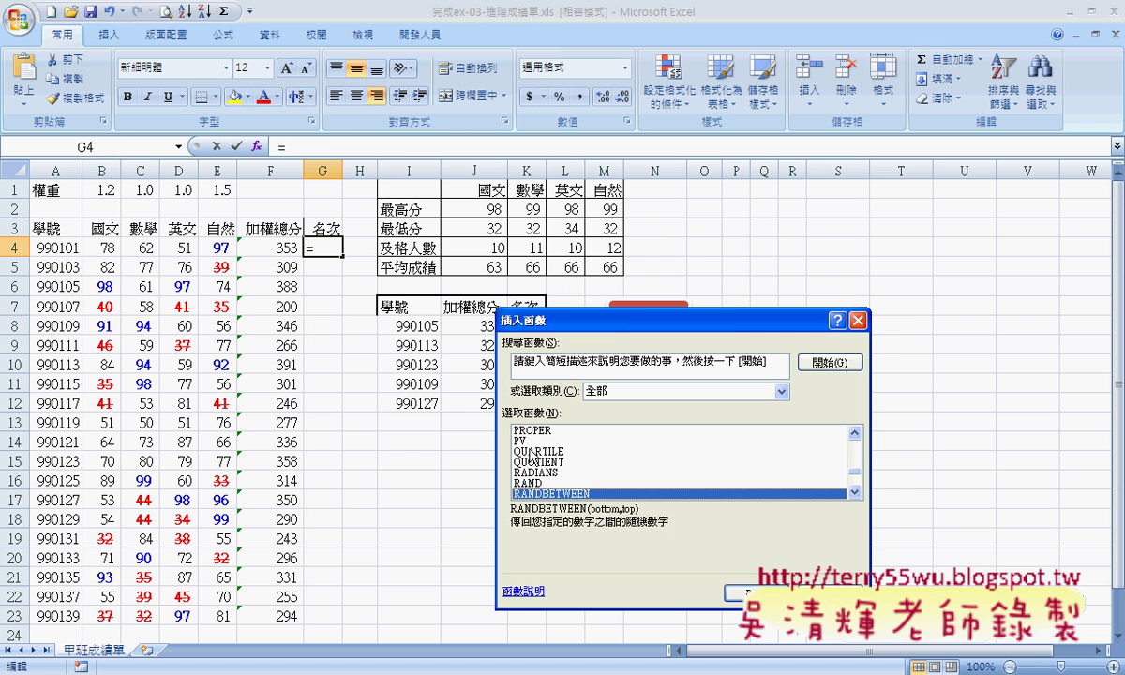
{"action": "key", "text": "Down"}
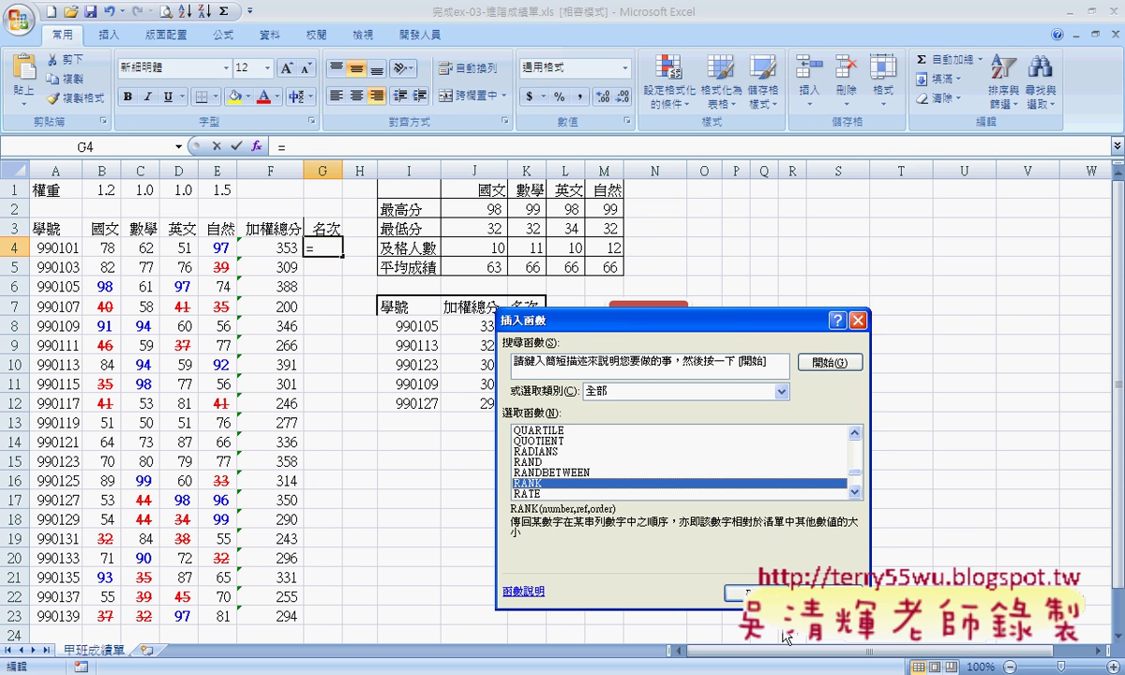
{"action": "left_click", "coordinate": [739, 594]}
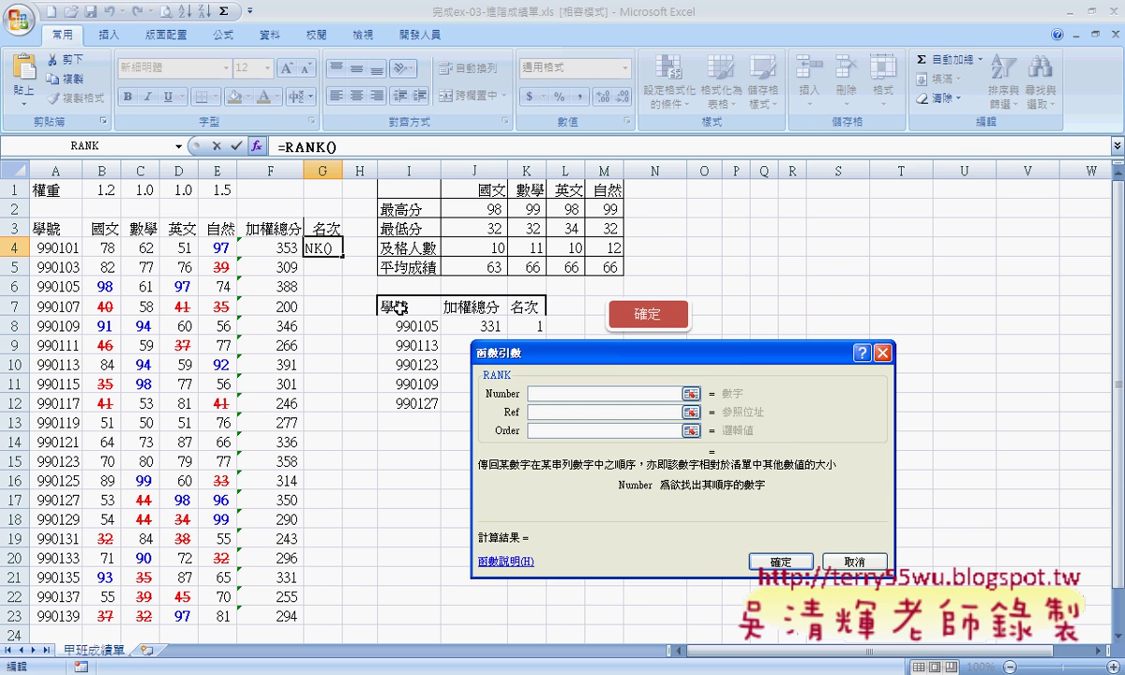
Step: Set RANK's arguments to F4, $F$4:$F$23 and order 0, giving rank 4
{"action": "left_click", "coordinate": [272, 248]}
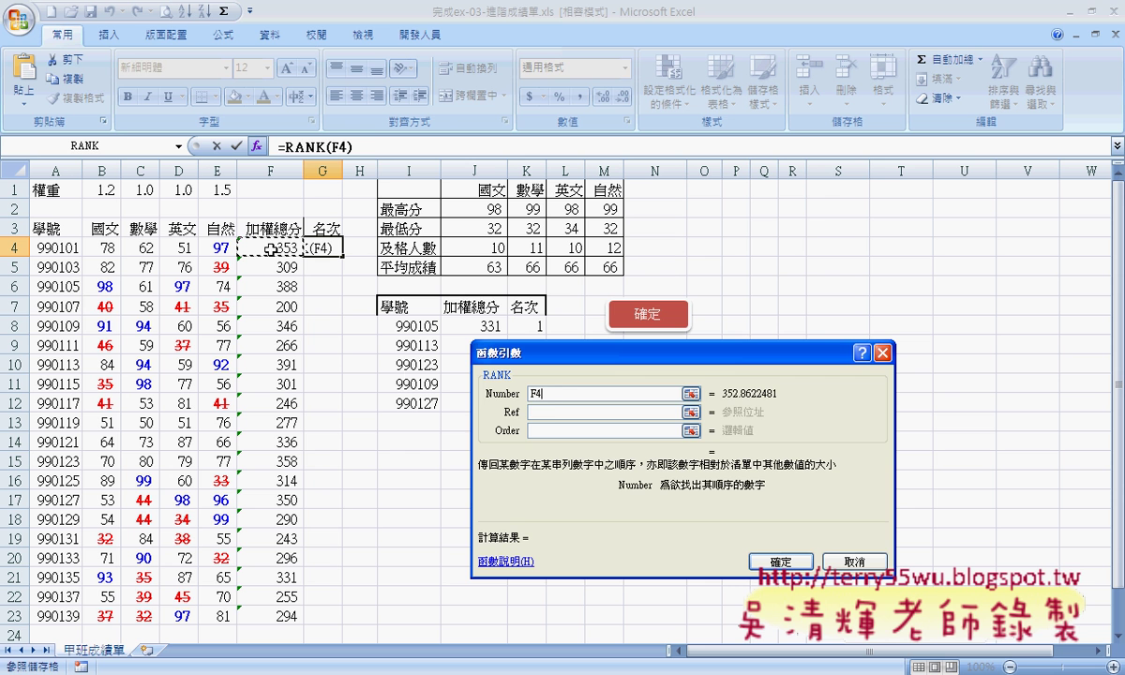
{"action": "left_click", "coordinate": [550, 413]}
{"action": "left_click_drag", "start_coordinate": [272, 248], "coordinate": [280, 617]}
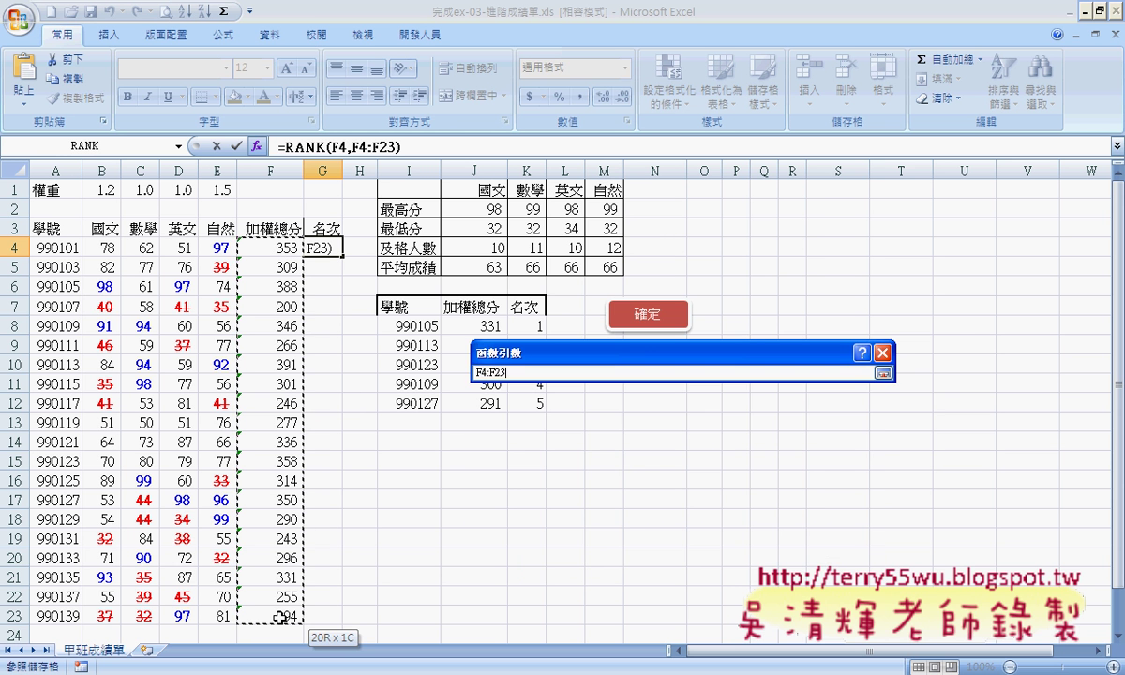
{"action": "left_click", "coordinate": [657, 393]}
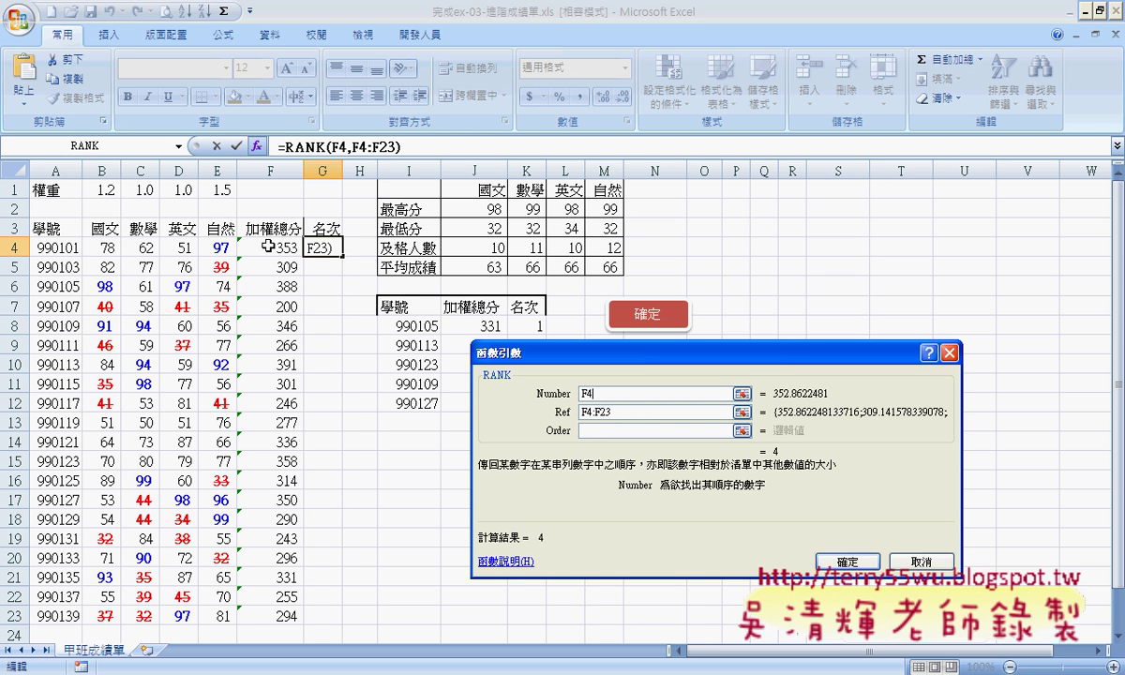
{"action": "left_click", "coordinate": [620, 412]}
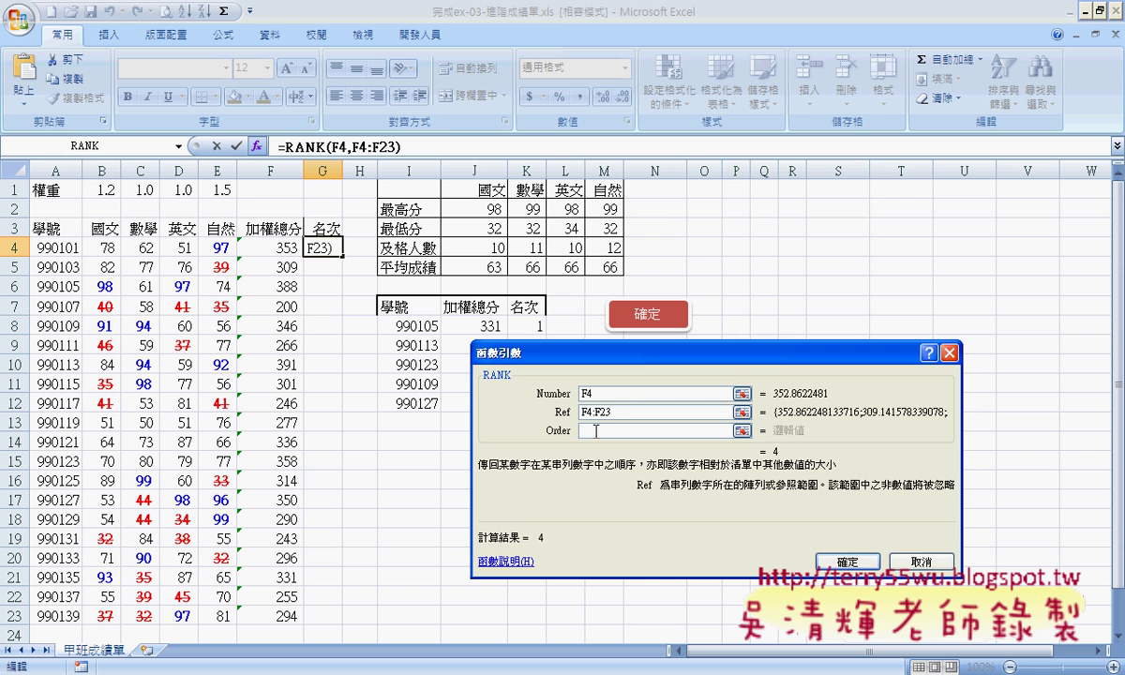
{"action": "left_click", "coordinate": [597, 431]}
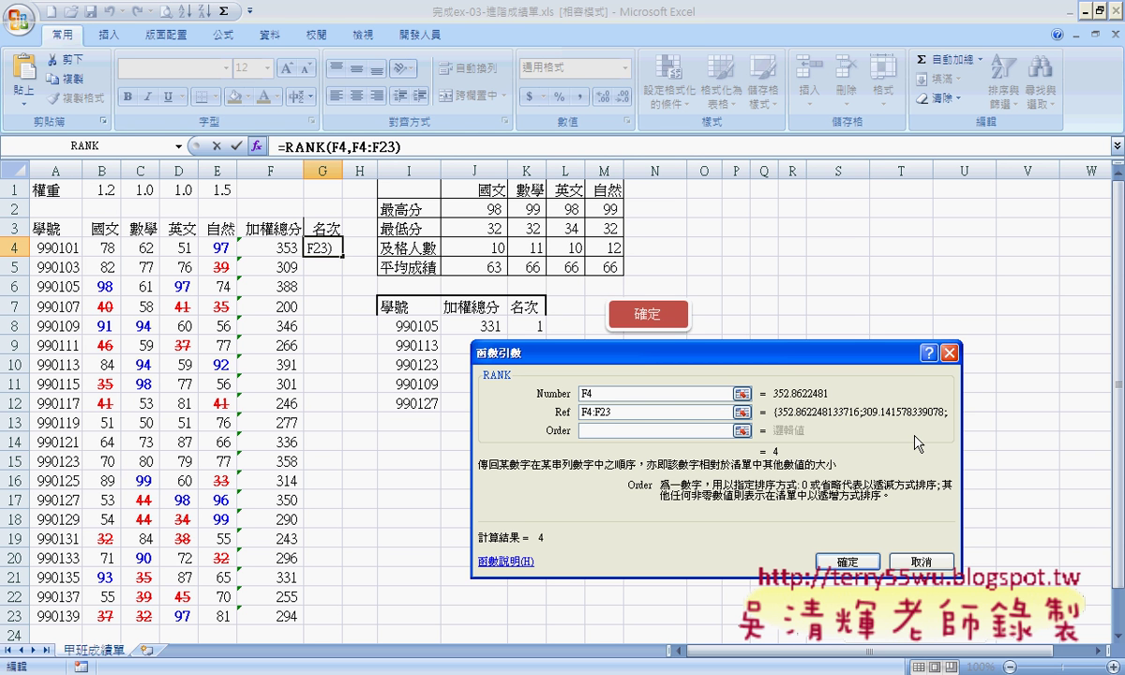
{"action": "type", "text": "0"}
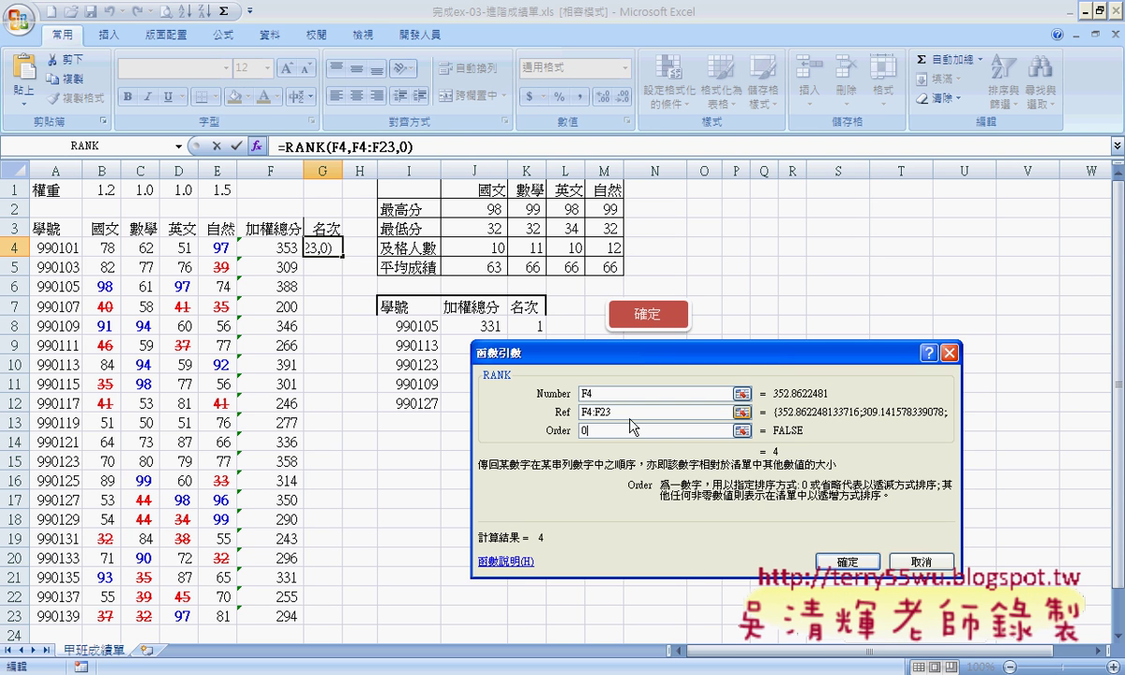
{"action": "left_click_drag", "start_coordinate": [619, 412], "coordinate": [574, 413]}
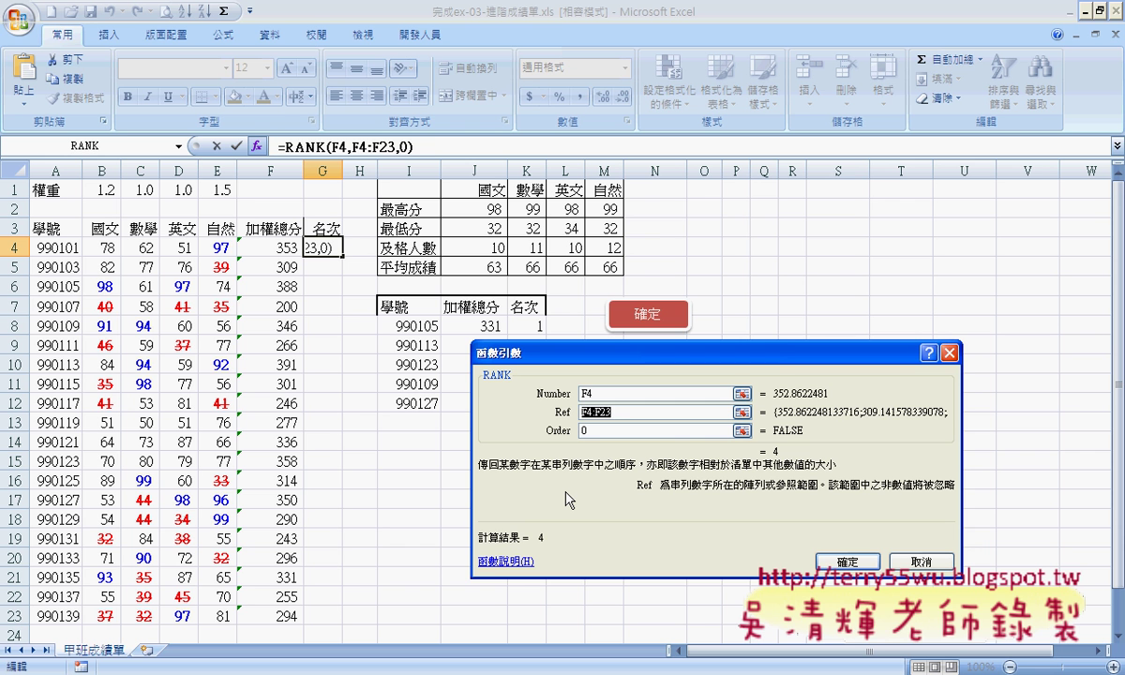
{"action": "key", "text": "F4"}
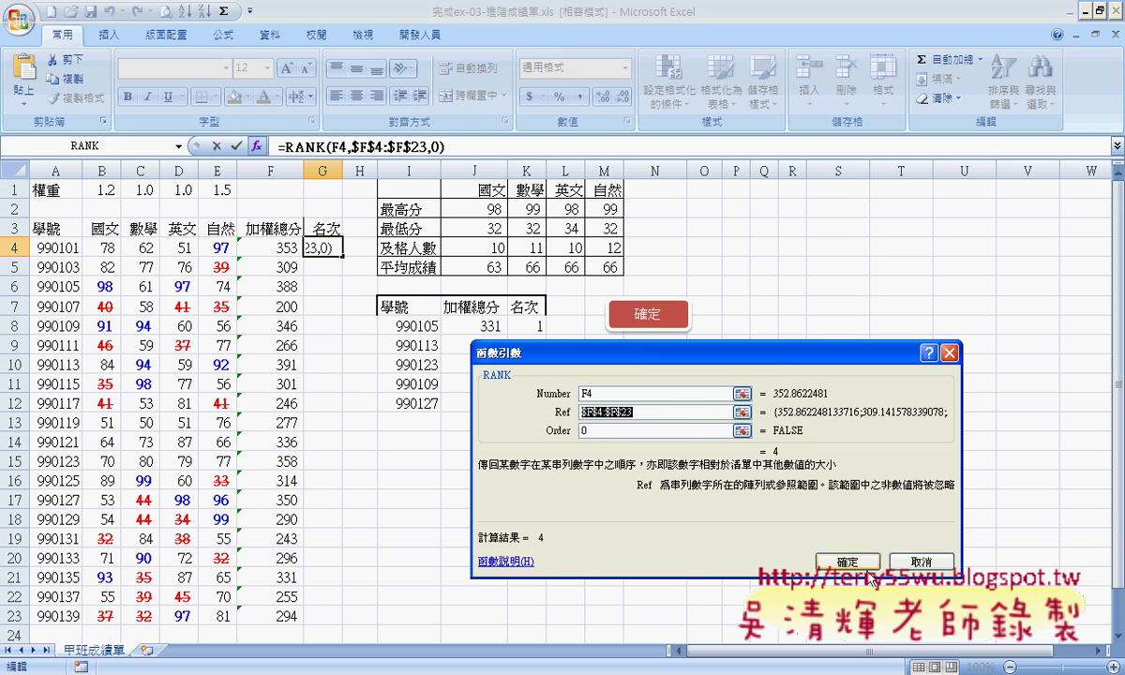
{"action": "key", "text": "Return"}
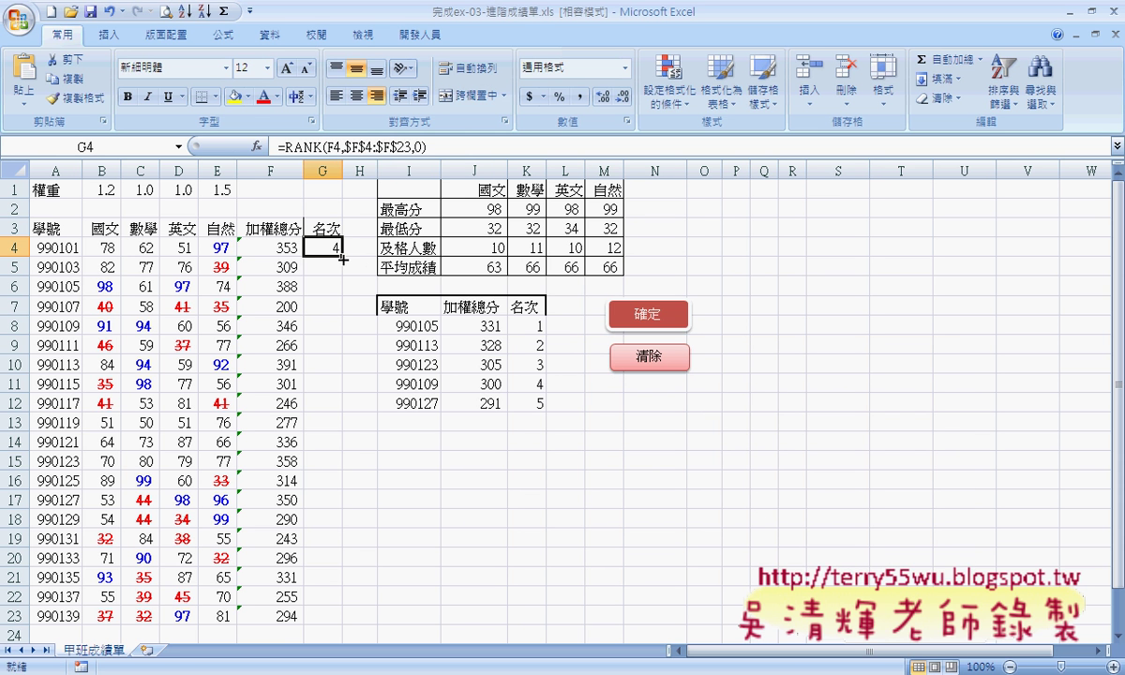
Step: Fill the RANK formula down to G23, then review B4:G23 and the top-5 list I8:K12
{"action": "left_click_drag", "start_coordinate": [343, 258], "coordinate": [340, 619]}
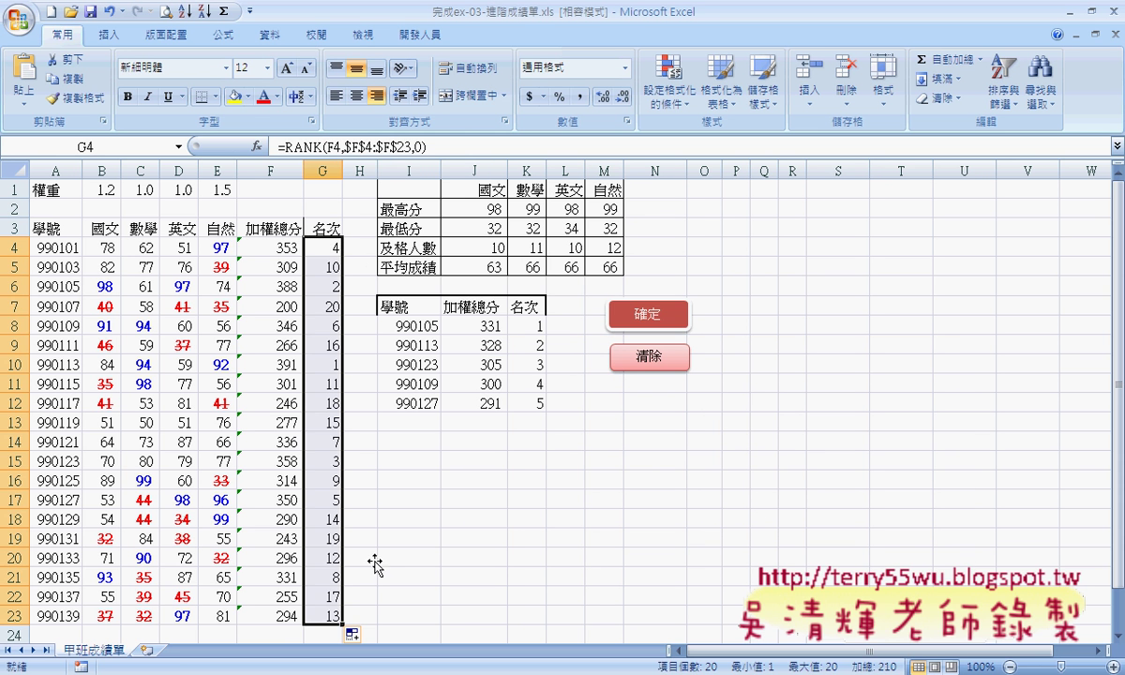
{"action": "left_click_drag", "start_coordinate": [101, 249], "coordinate": [306, 619]}
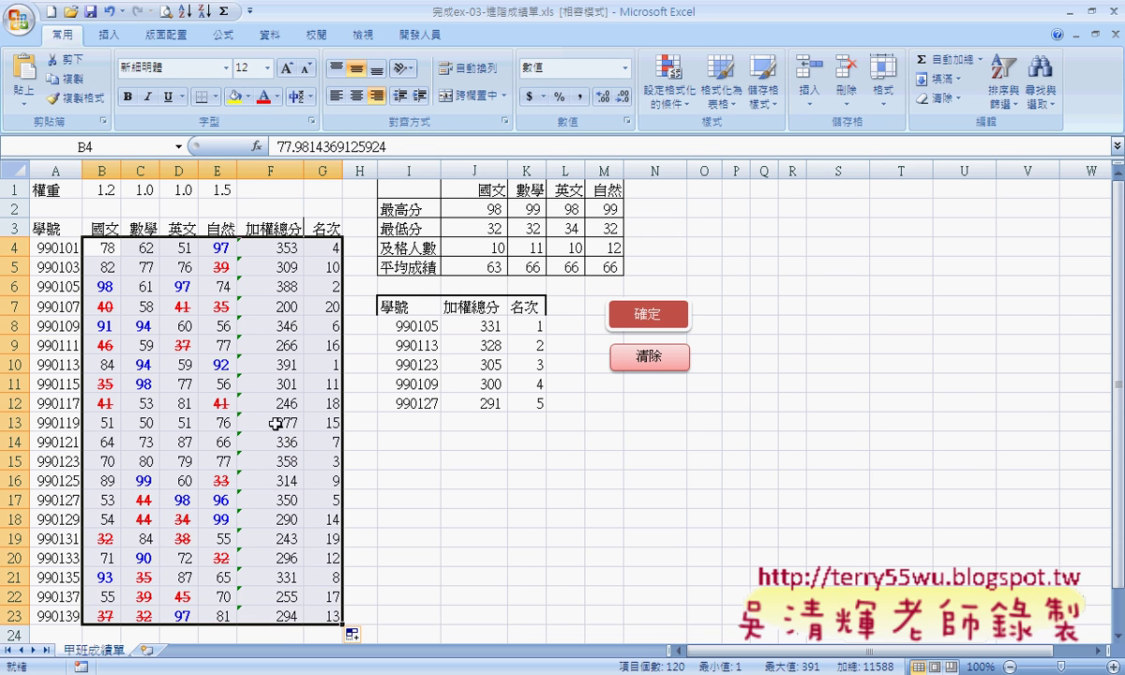
{"action": "left_click_drag", "start_coordinate": [385, 325], "coordinate": [525, 394]}
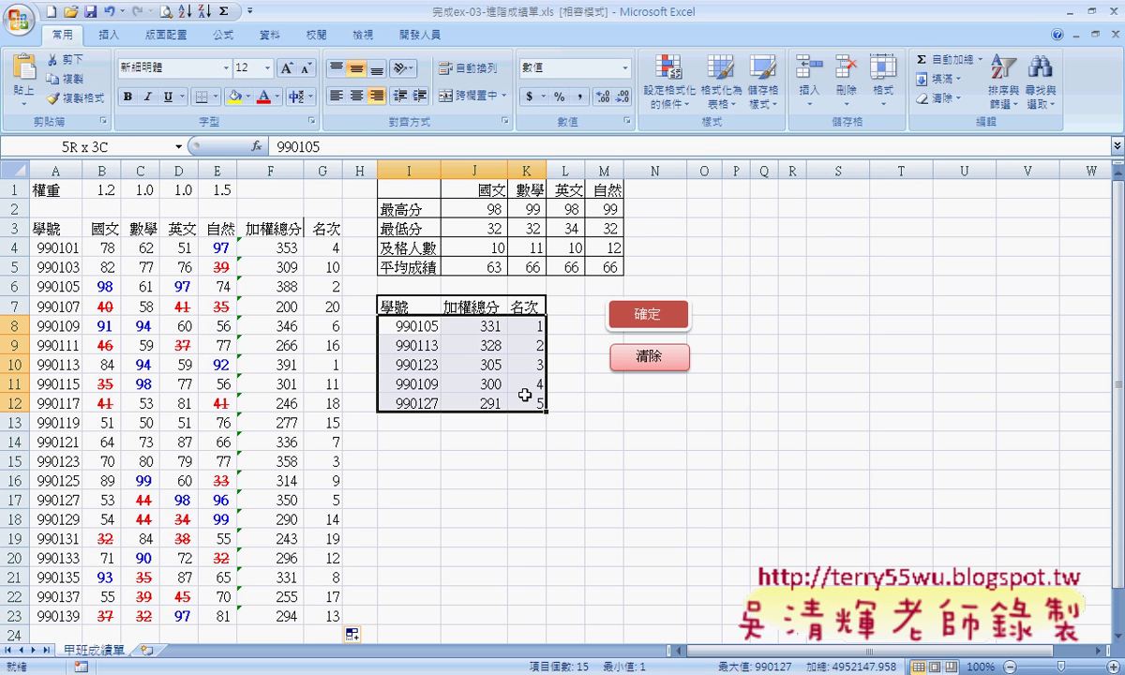
Step: Clear the top-5 list with 清除, rerun it with 確定, and review the new totals
{"action": "left_click", "coordinate": [668, 372]}
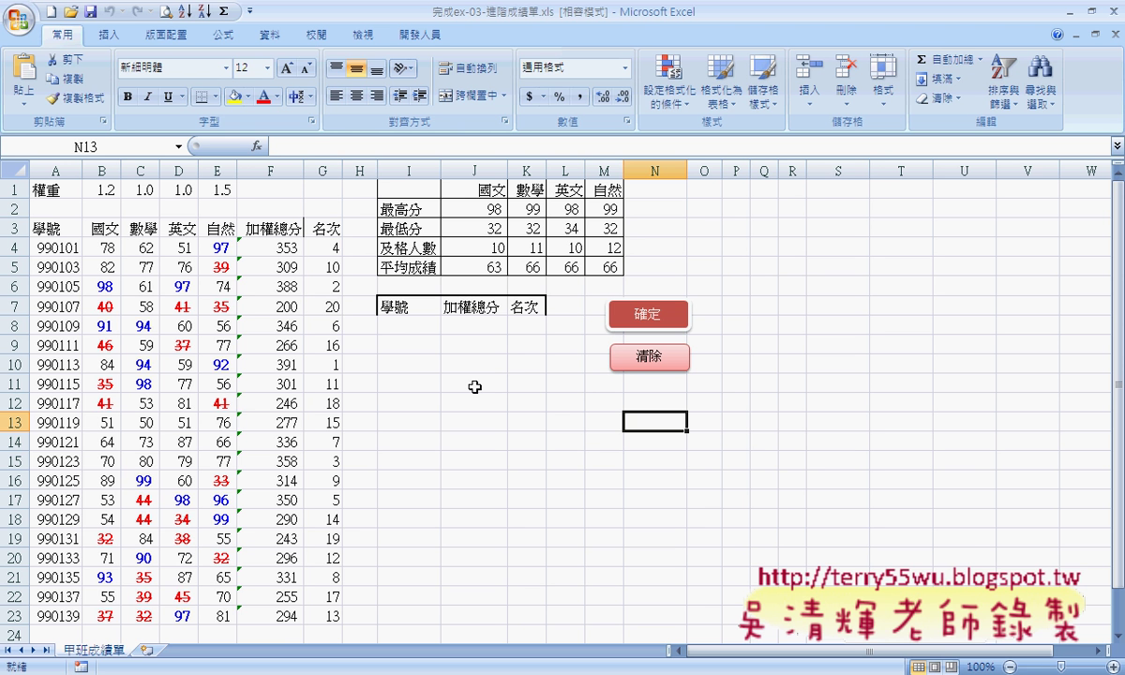
{"action": "left_click", "coordinate": [637, 312]}
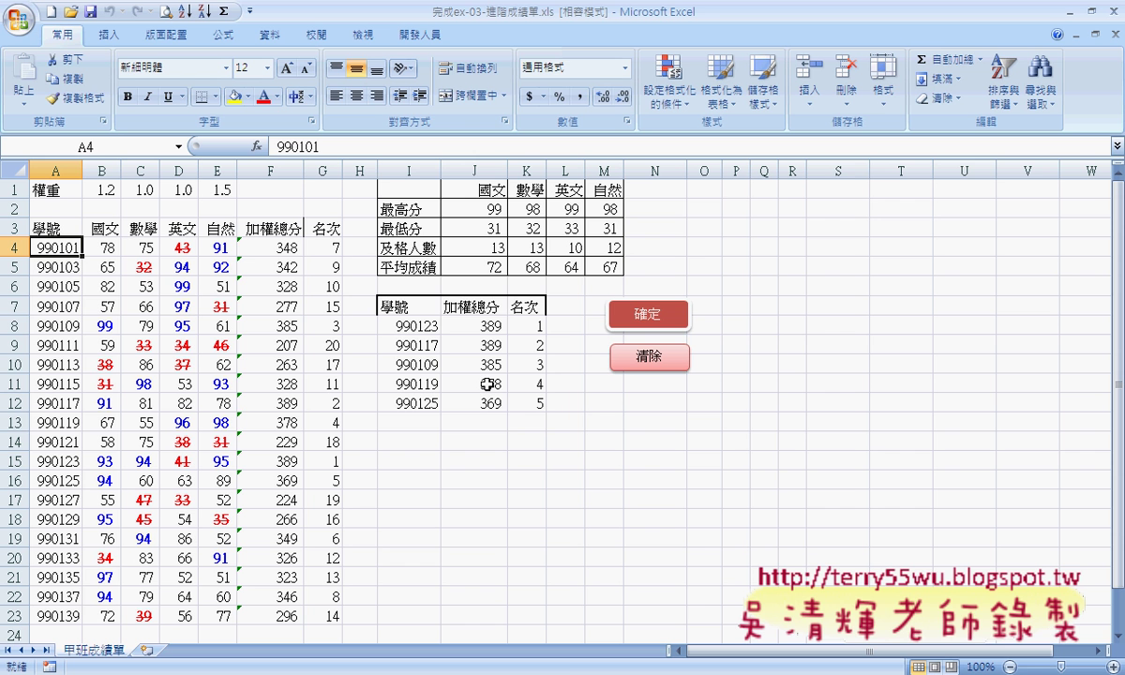
{"action": "left_click_drag", "start_coordinate": [386, 325], "coordinate": [514, 419]}
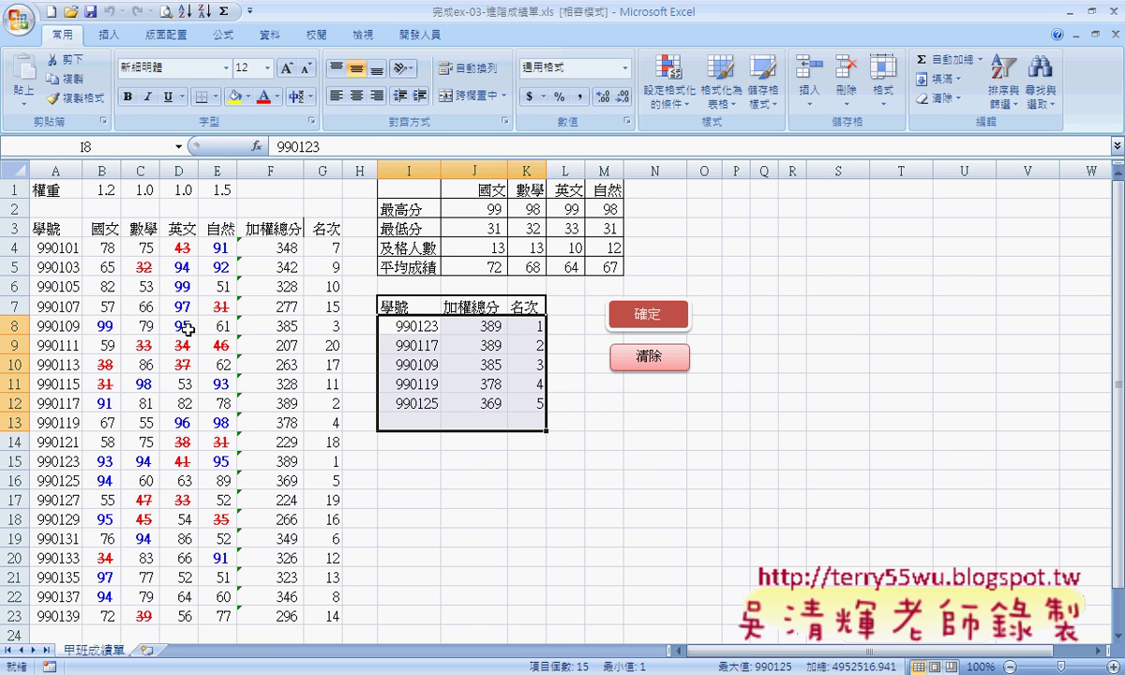
{"action": "left_click_drag", "start_coordinate": [103, 248], "coordinate": [290, 365]}
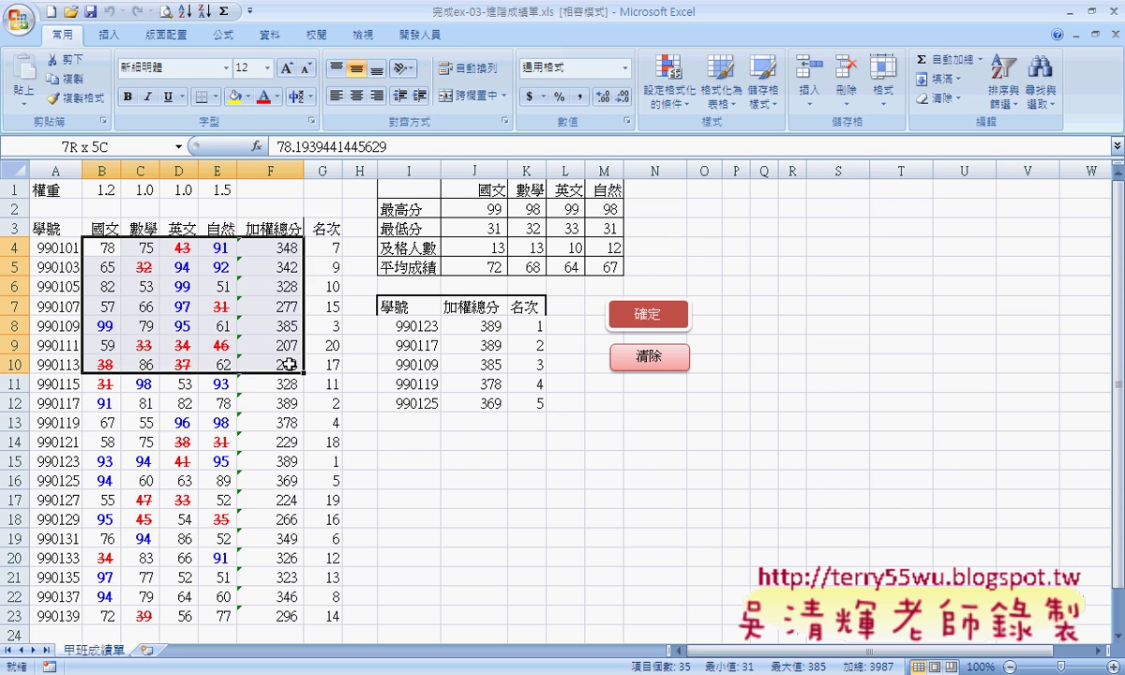
{"action": "left_click_drag", "start_coordinate": [289, 365], "coordinate": [323, 615]}
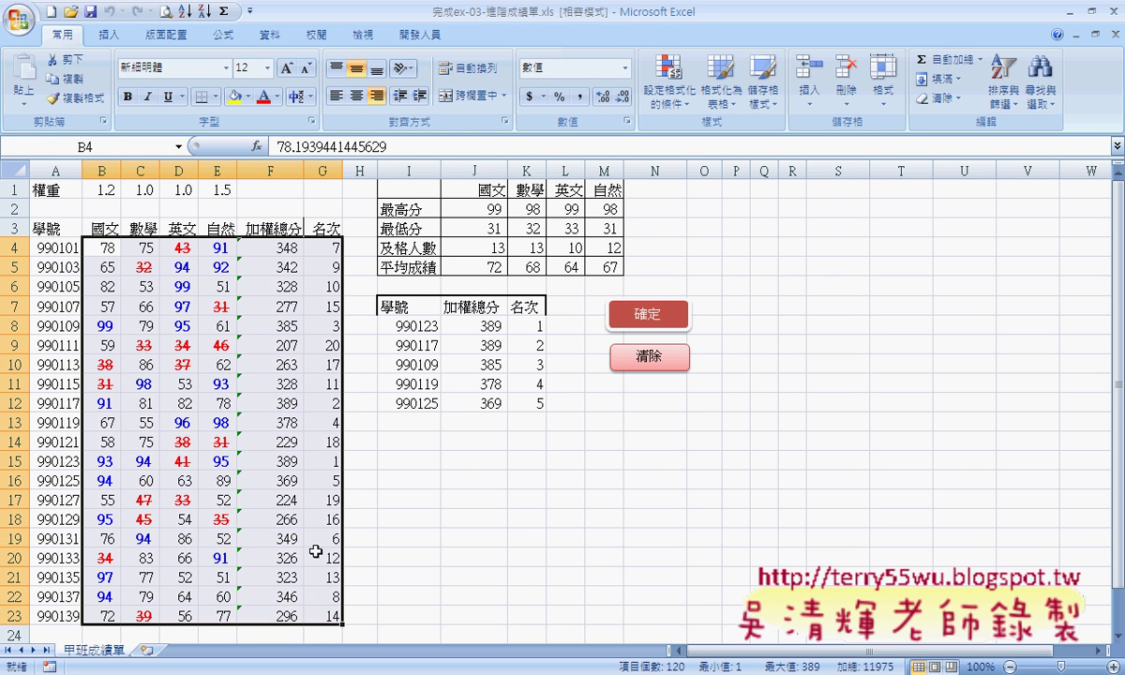